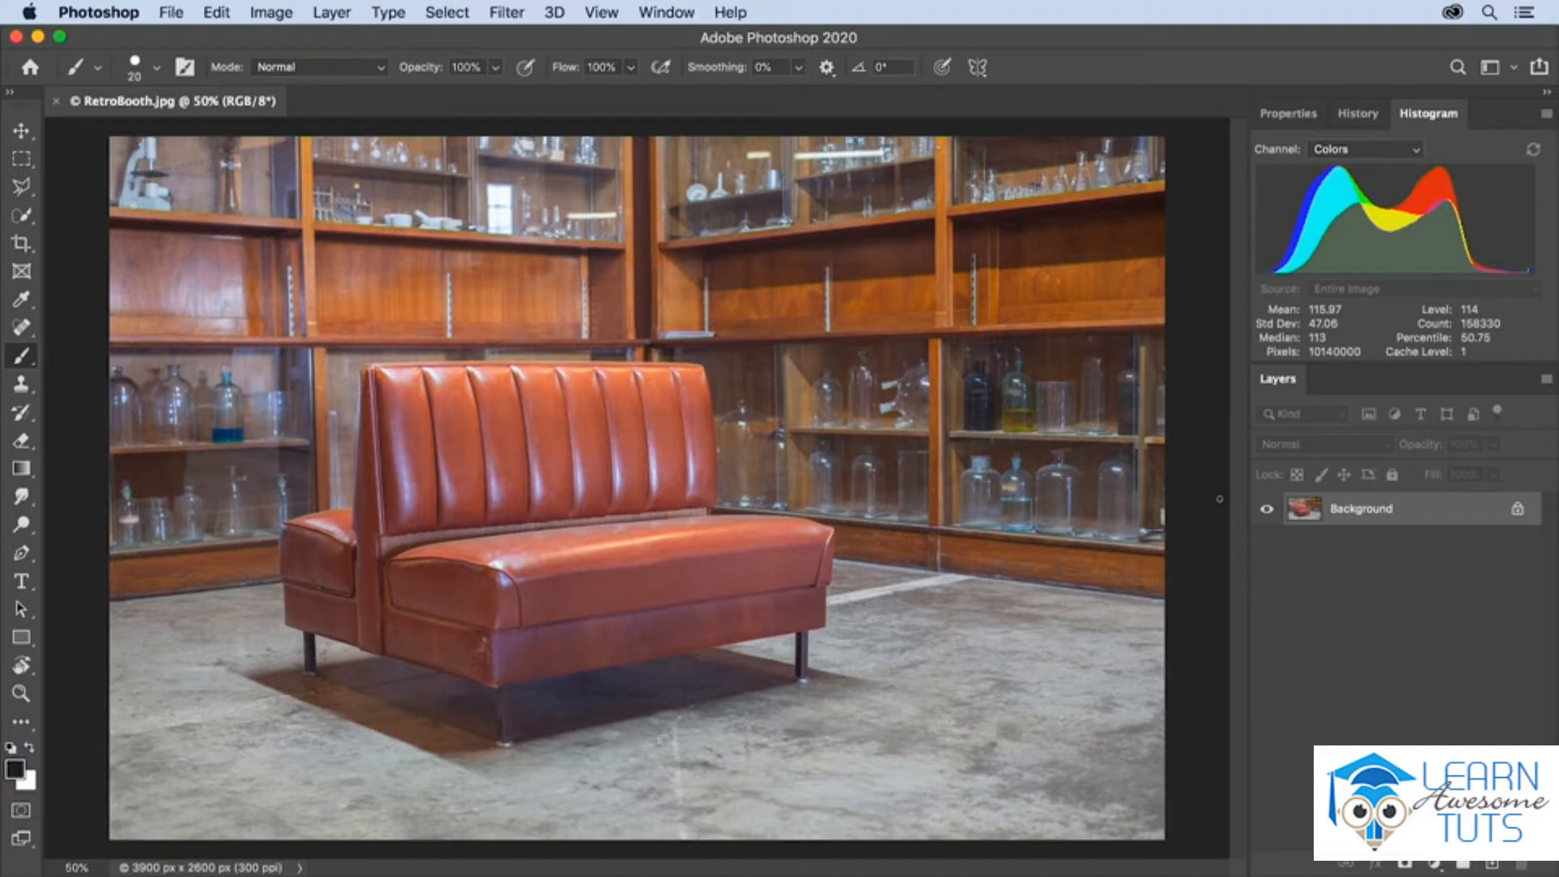
- Add a Curves adjustment layer above the Background layer of the booth photo
left_click(1437, 867)
left_click(1440, 559)
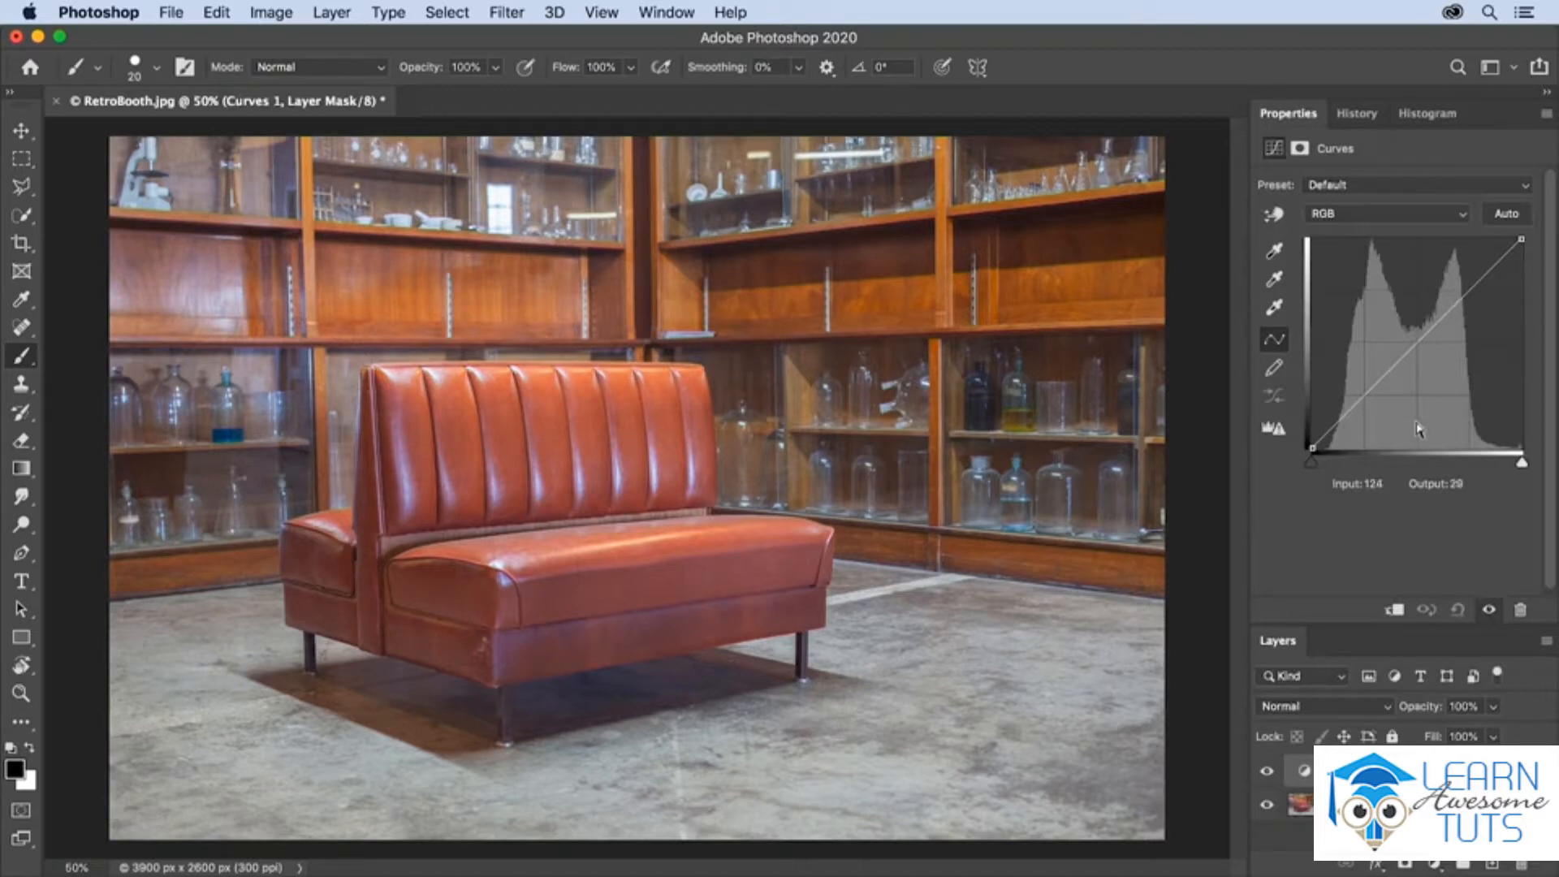
- Try the automatic Curves correction on the photo and reset the curve to default
left_click(1506, 216)
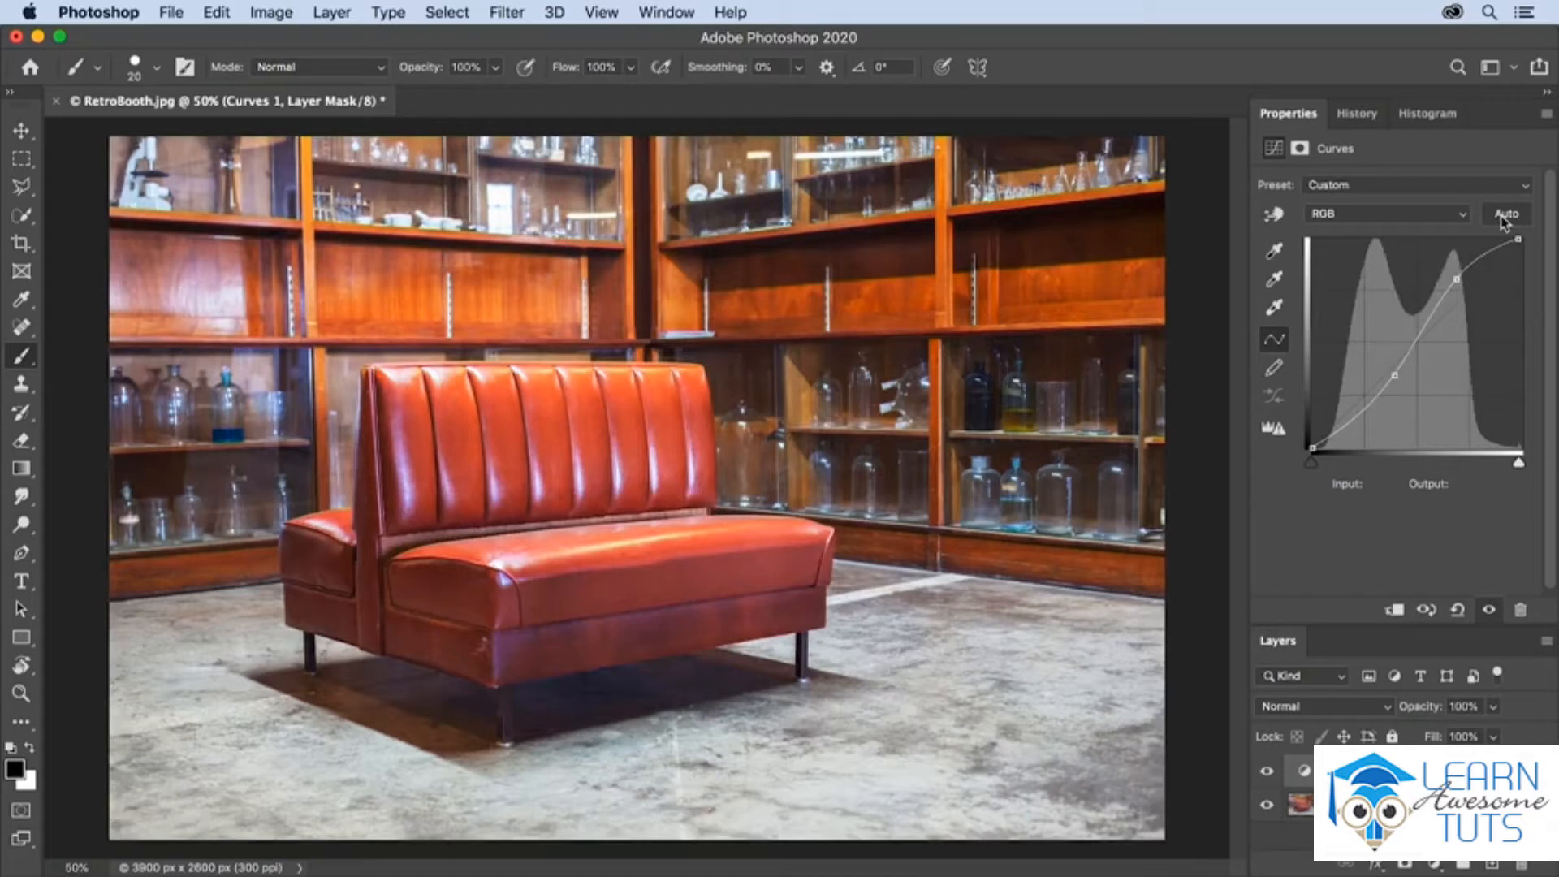
left_click(1458, 611)
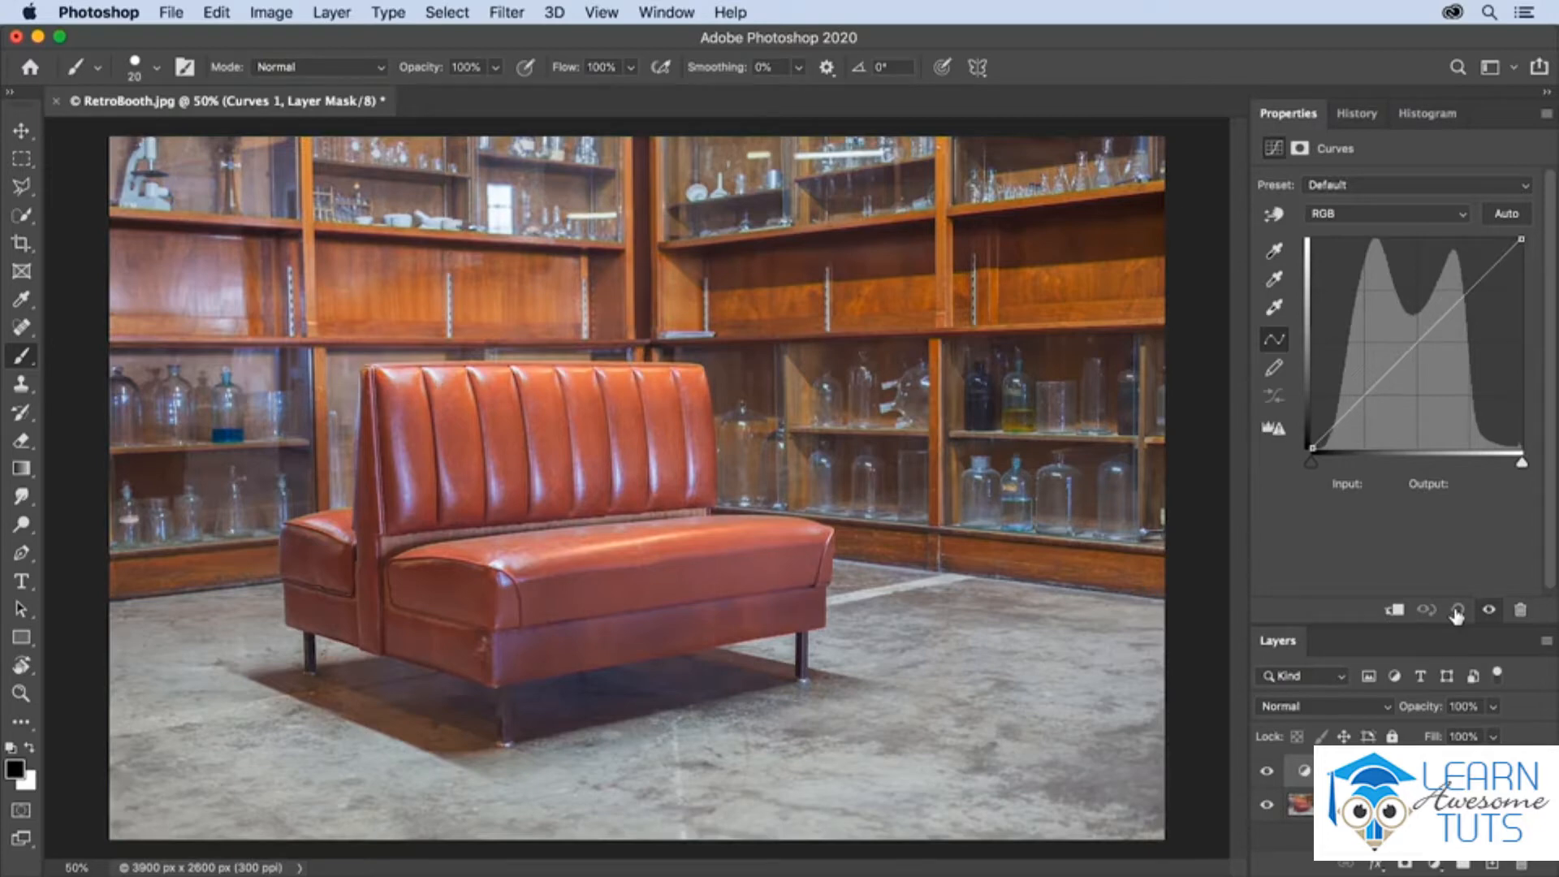
- Move the RGB curve's black point in to the start of the histogram data and its white point to input 217
left_click_drag(1311, 462, 1327, 461)
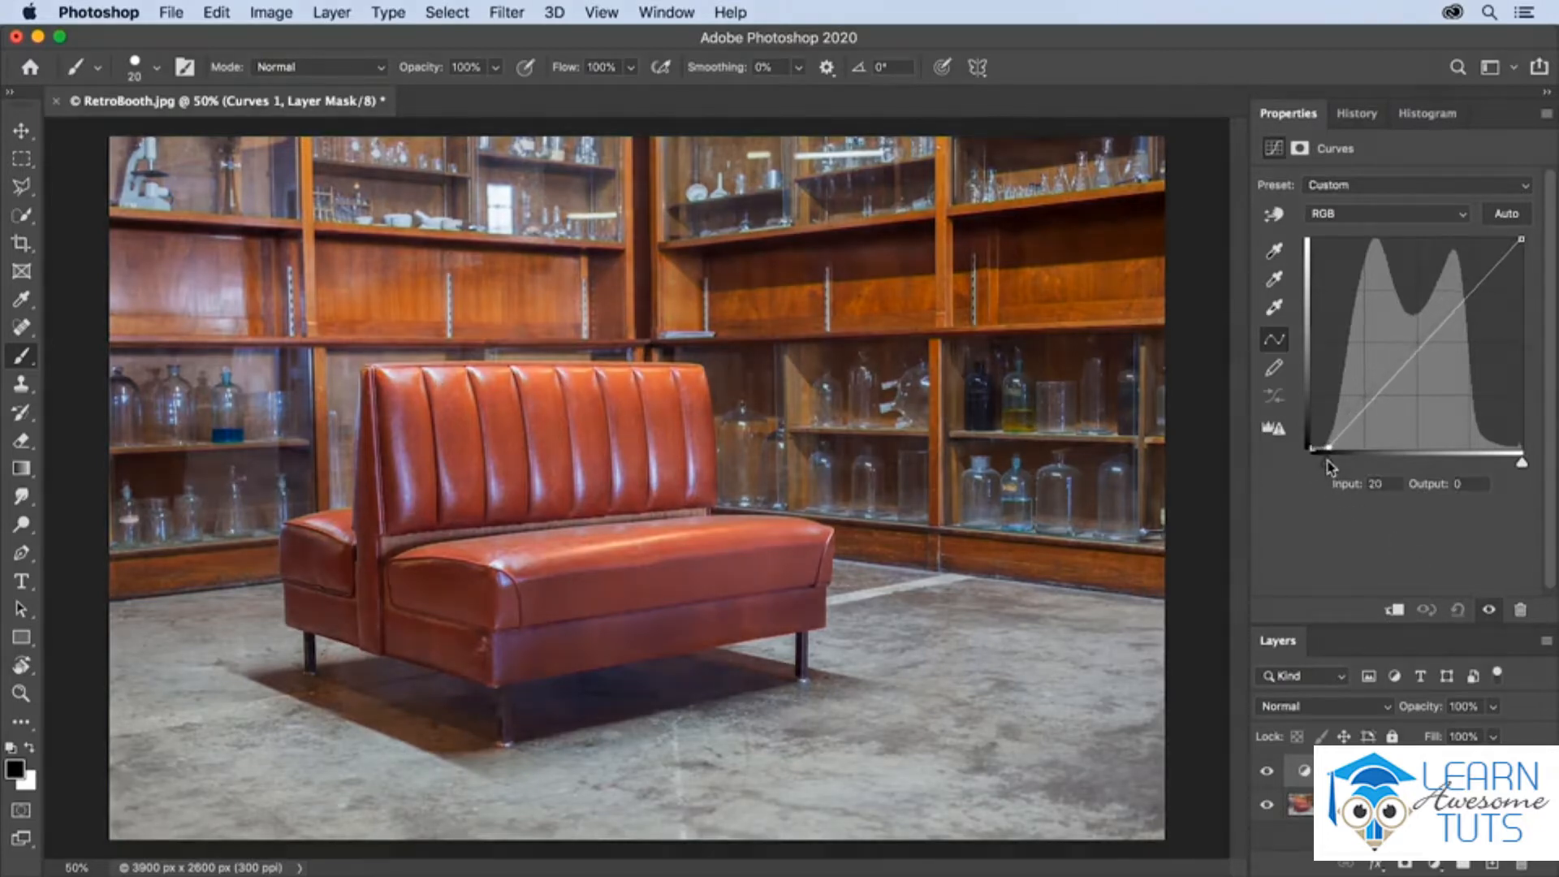
left_click_drag(1521, 463, 1489, 465)
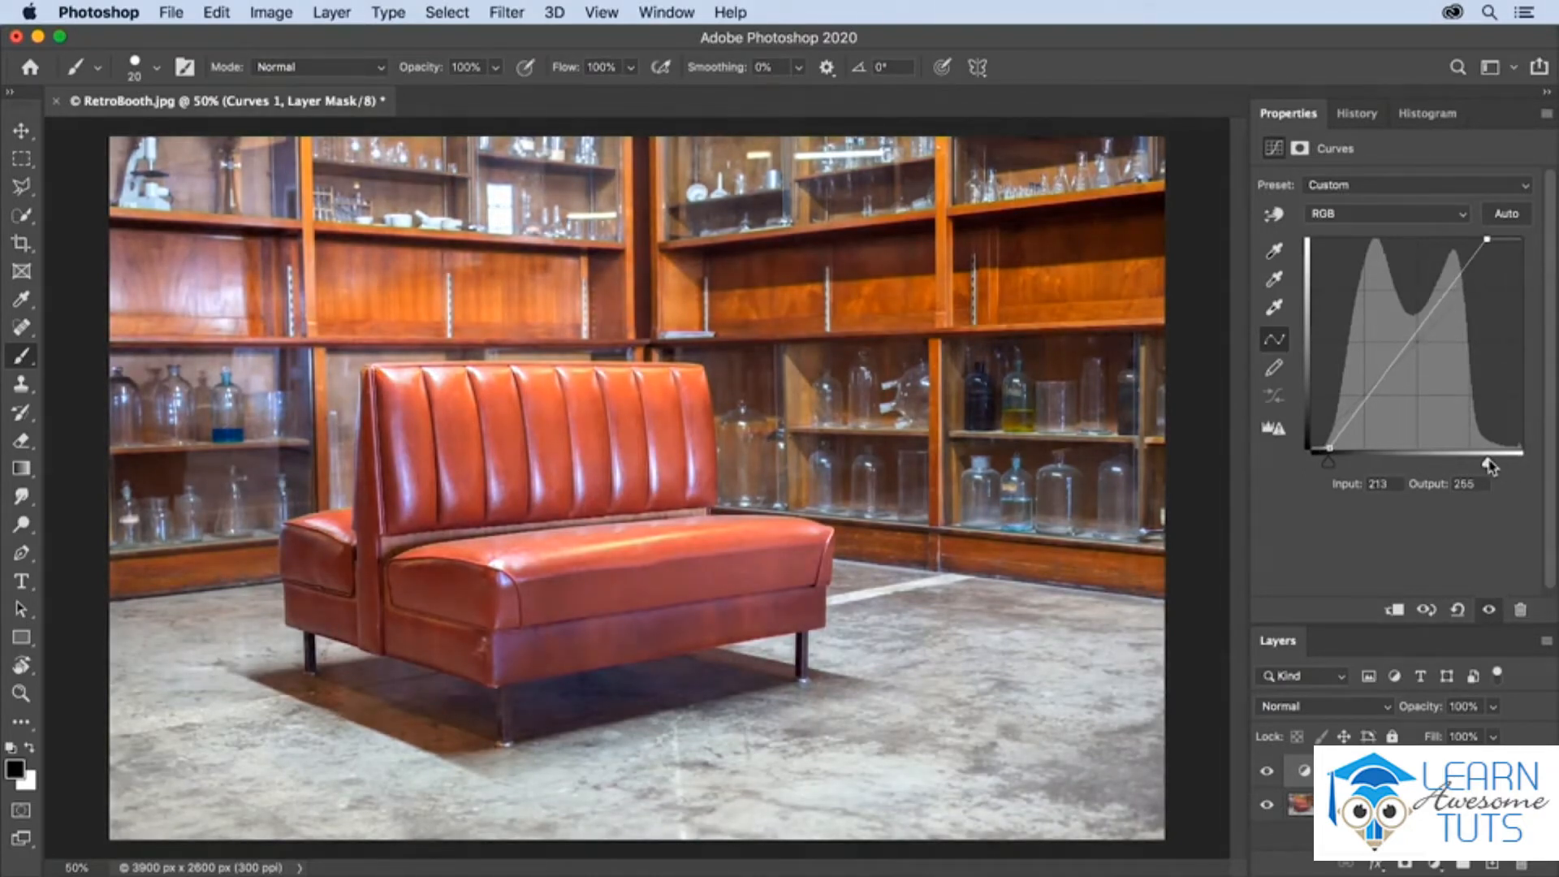
left_click_drag(1329, 463, 1333, 467)
mouse_move(1489, 467)
left_mouse_down()
mouse_move(1461, 469)
mouse_move(1492, 468)
left_mouse_up()
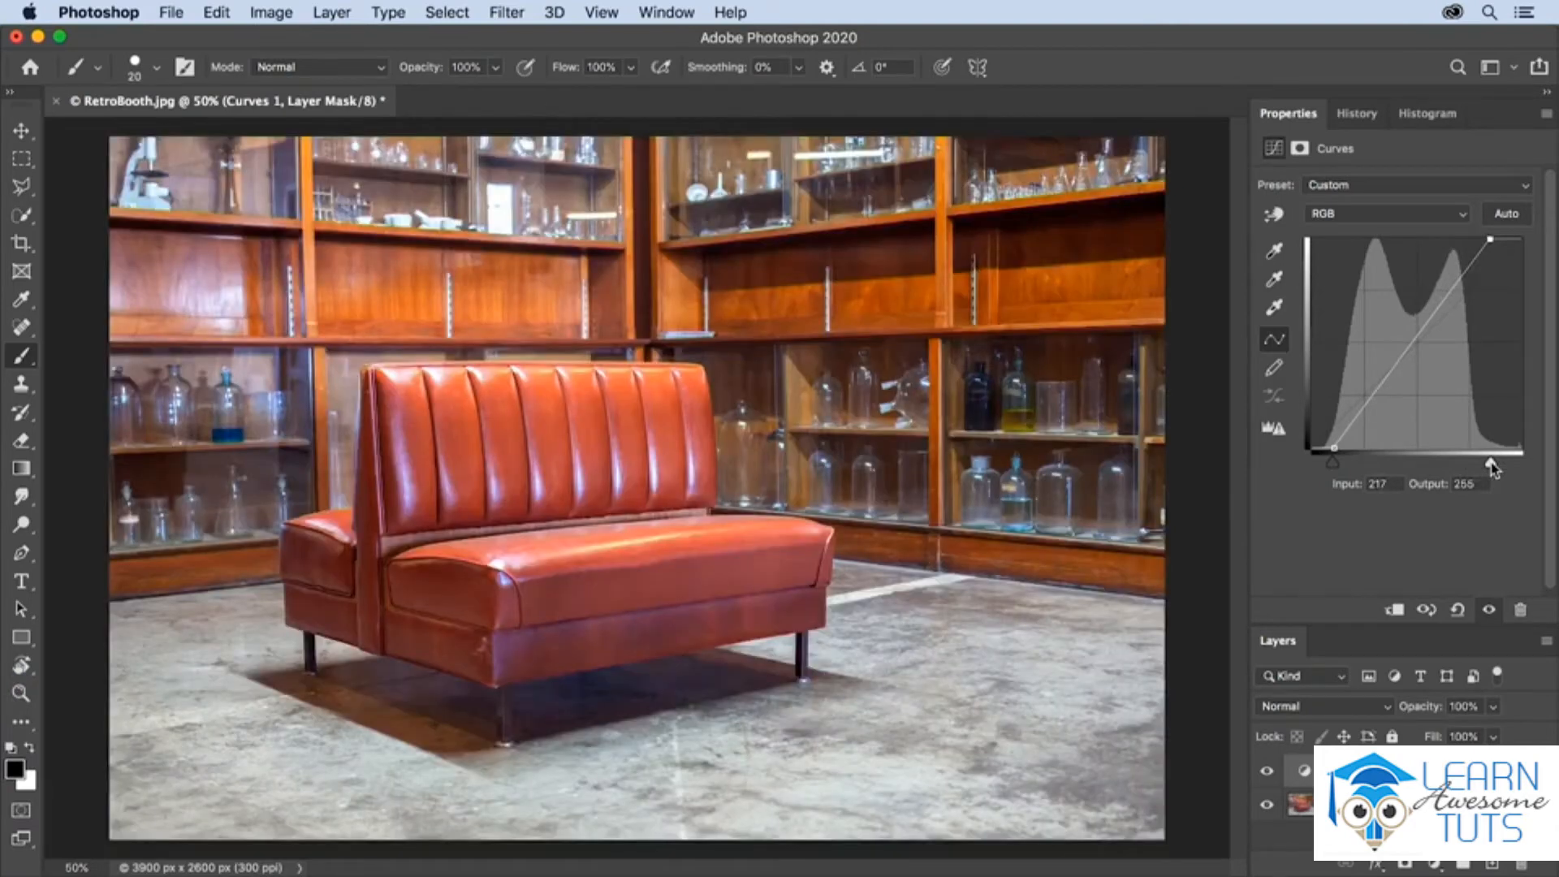
- Shape the RGB curve into an S with a shadow point at input 62, output 23 and a highlight point at input 176, output 205
left_click(1406, 351)
mouse_move(1406, 351)
left_mouse_down()
mouse_move(1420, 381)
mouse_move(1383, 357)
mouse_move(1406, 362)
left_mouse_up()
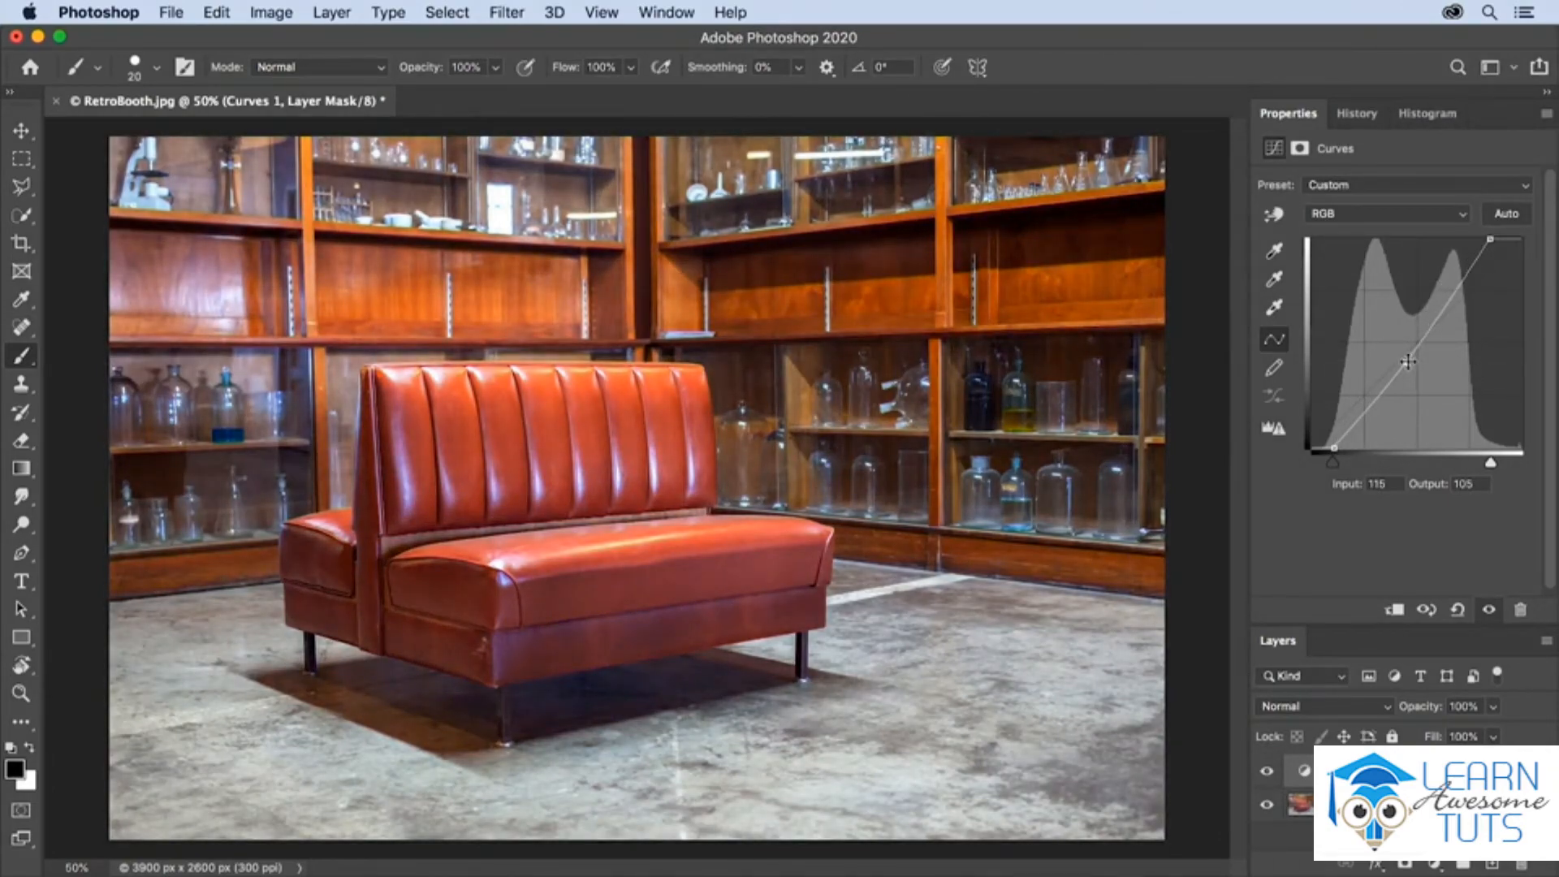
left_click_drag(1407, 362, 1357, 404)
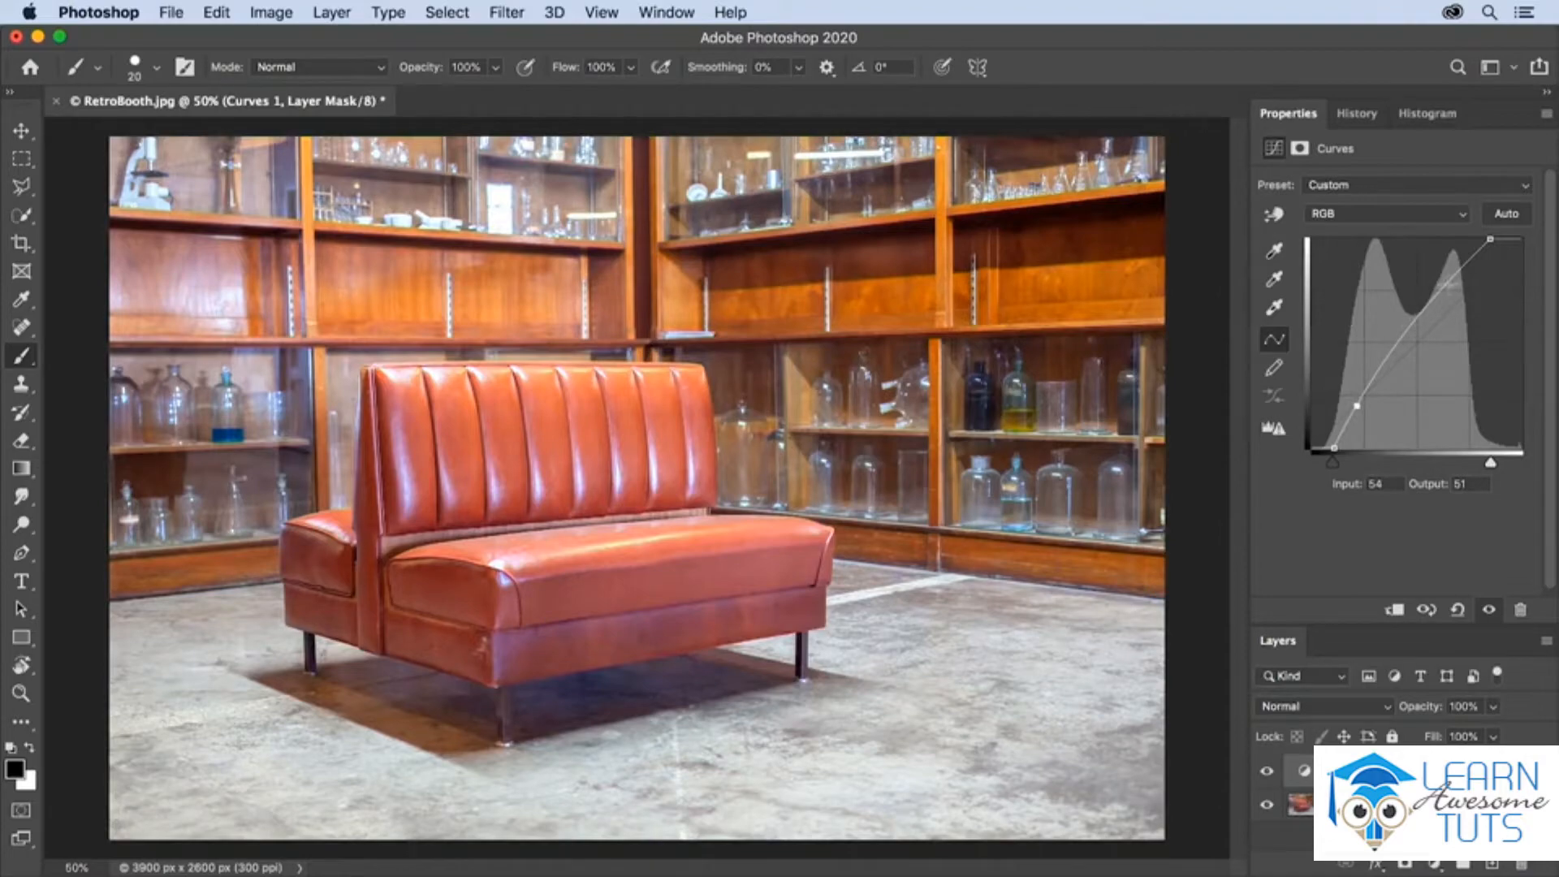
left_click_drag(1449, 286, 1450, 275)
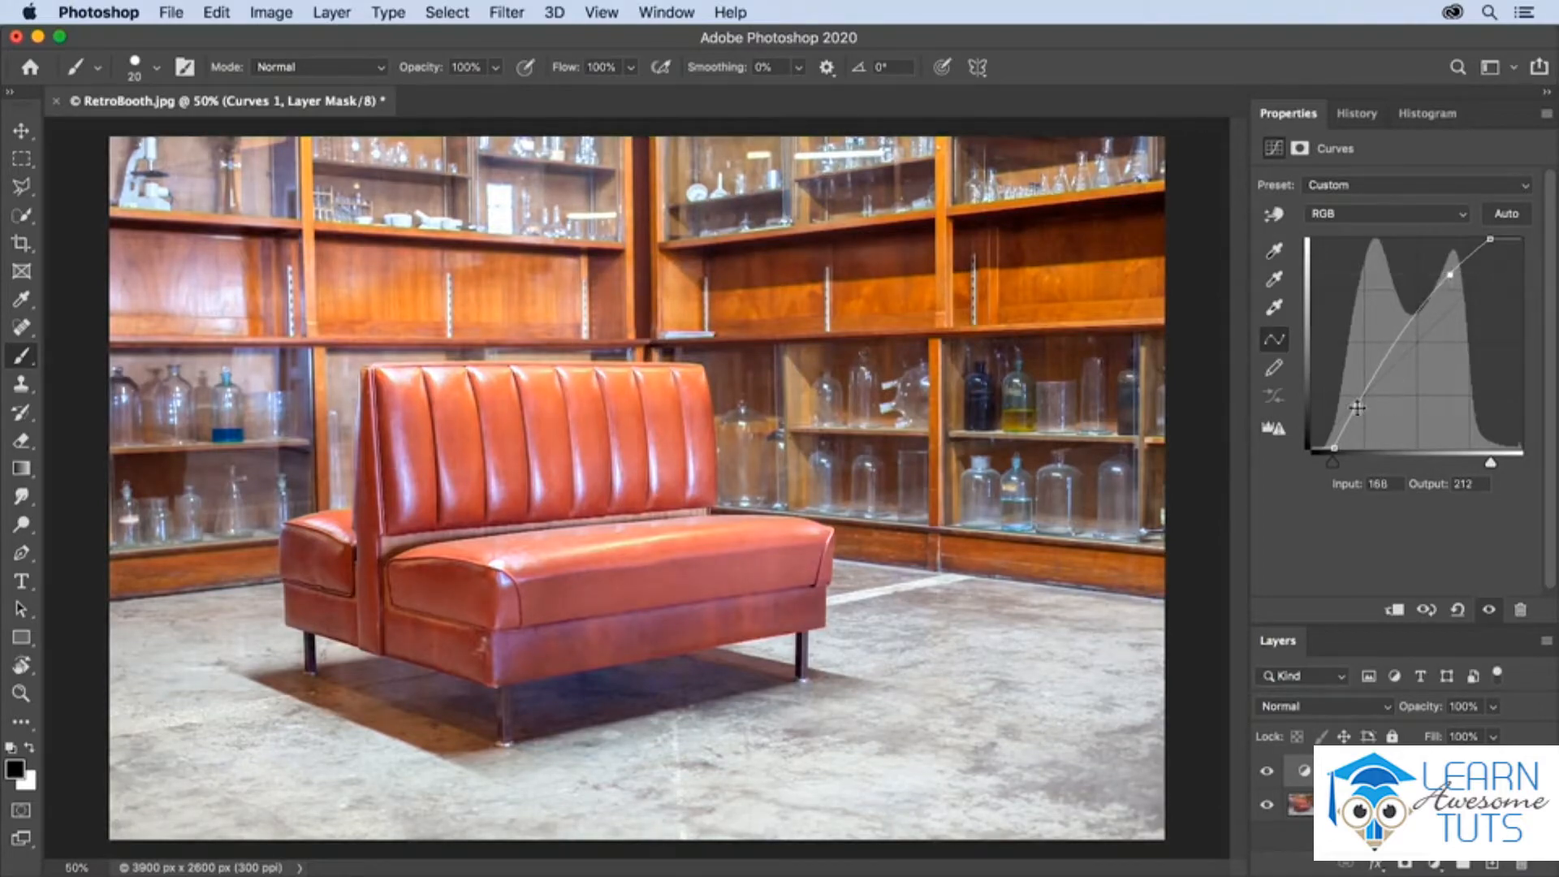
left_click_drag(1357, 405, 1365, 430)
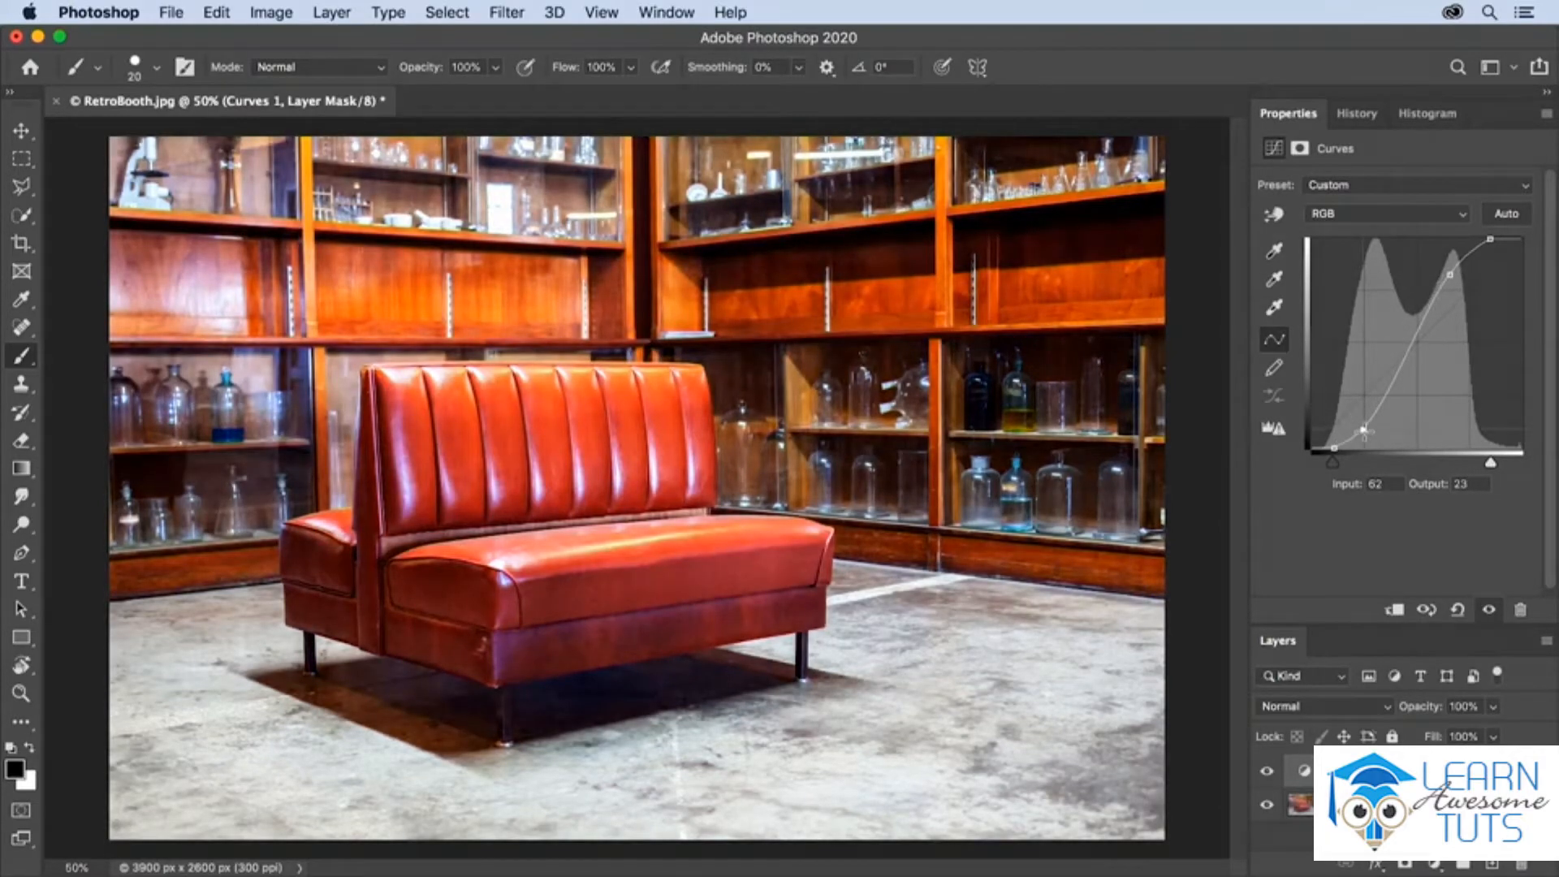
left_click_drag(1451, 275, 1457, 281)
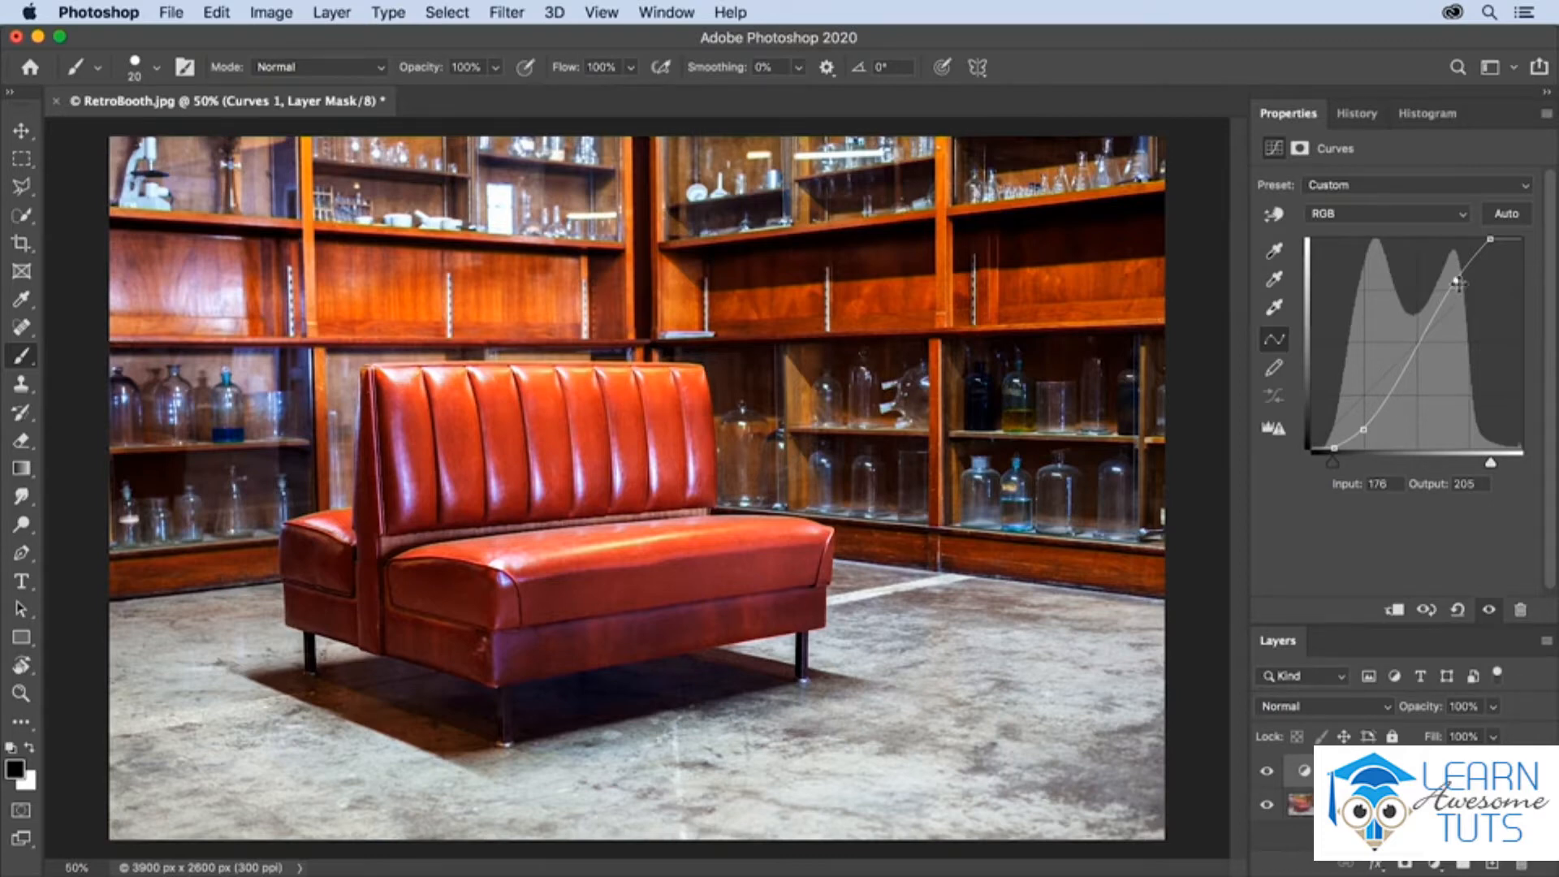
- Exaggerate the curve's contrast, then flatten its midtones with points at input 80, output 82 and input 116, output 86
left_click_drag(1457, 286, 1432, 280)
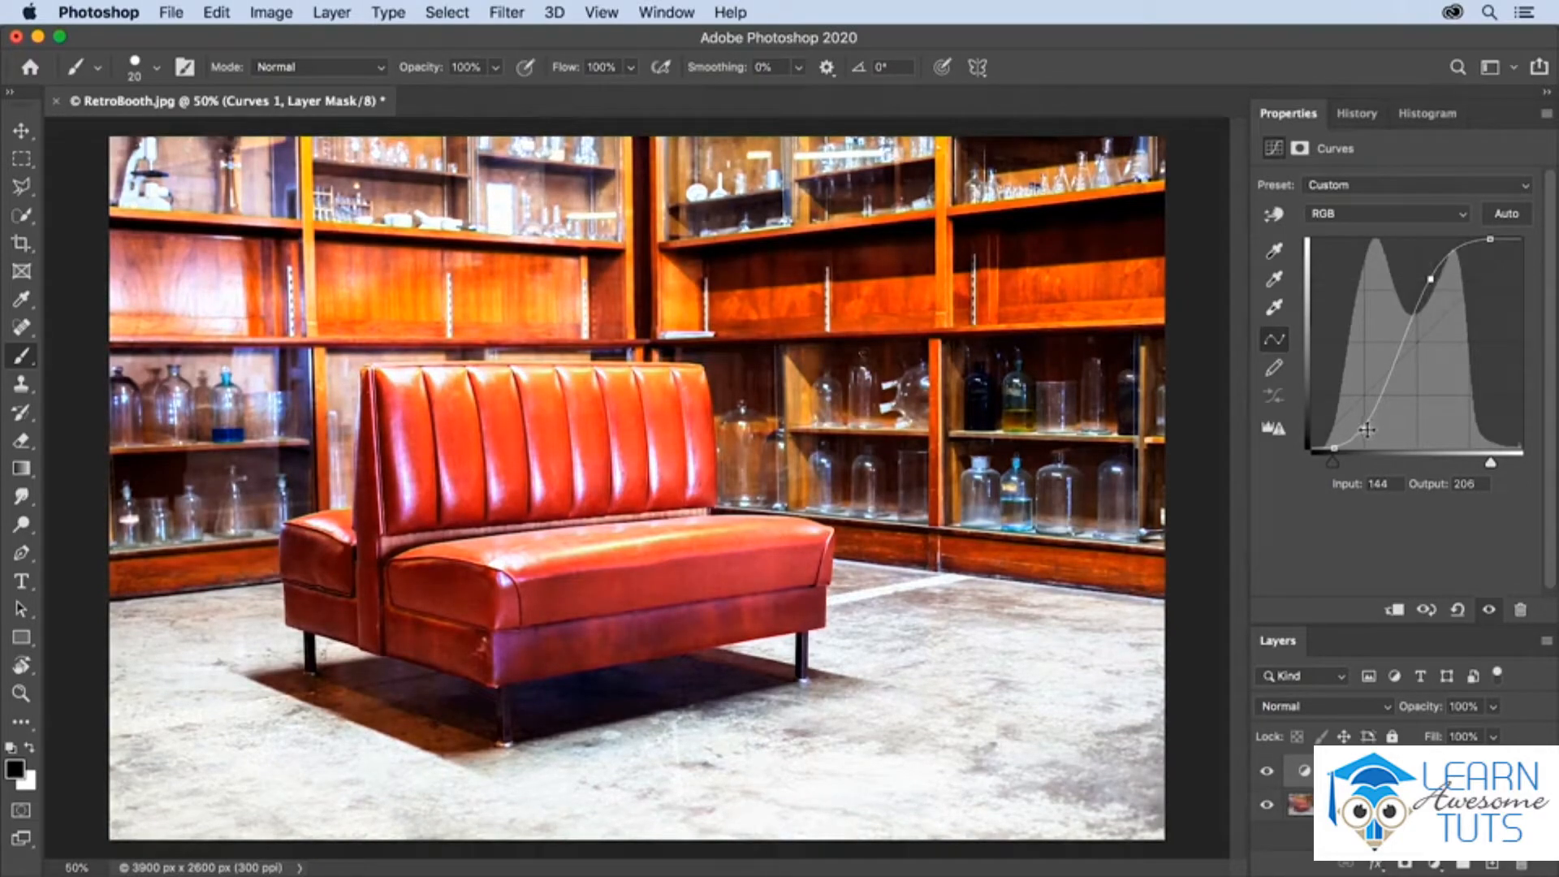
left_click_drag(1371, 424, 1387, 431)
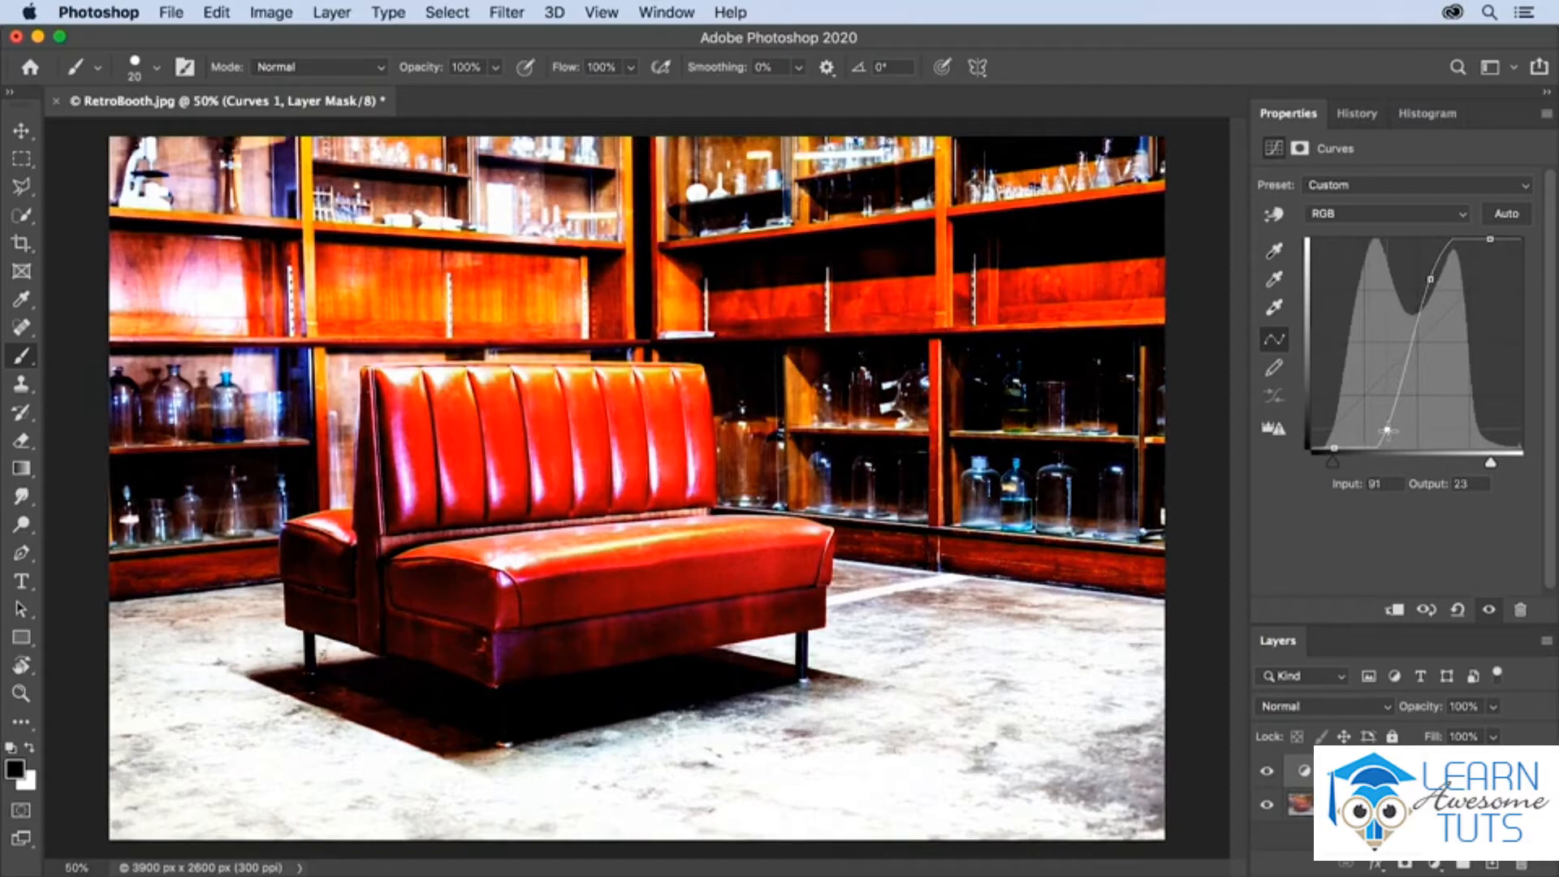
left_click_drag(1387, 430, 1383, 382)
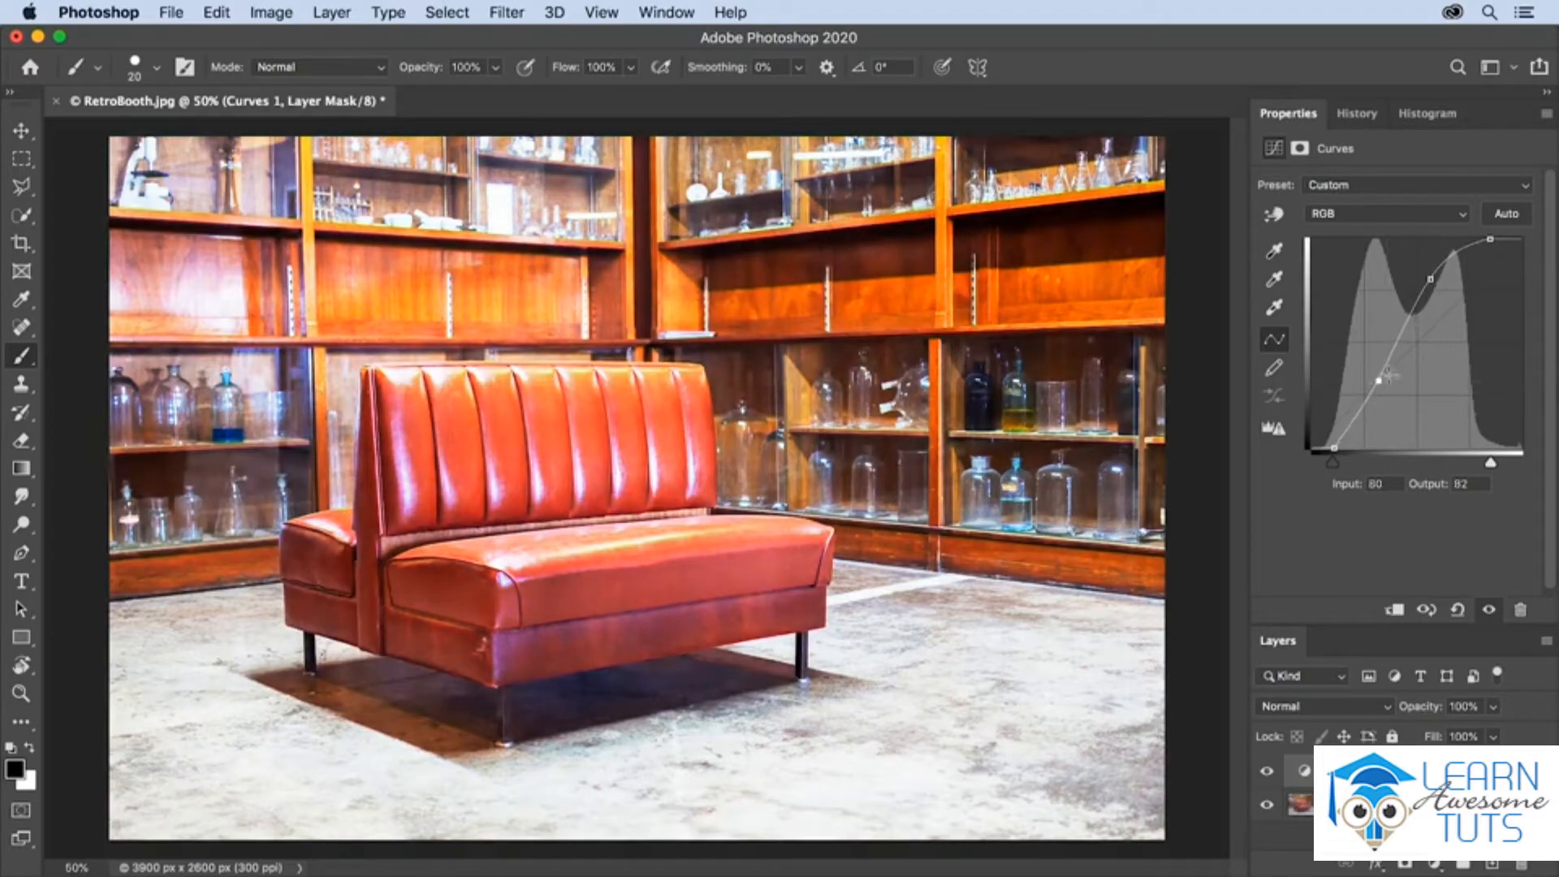
left_click_drag(1431, 279, 1408, 377)
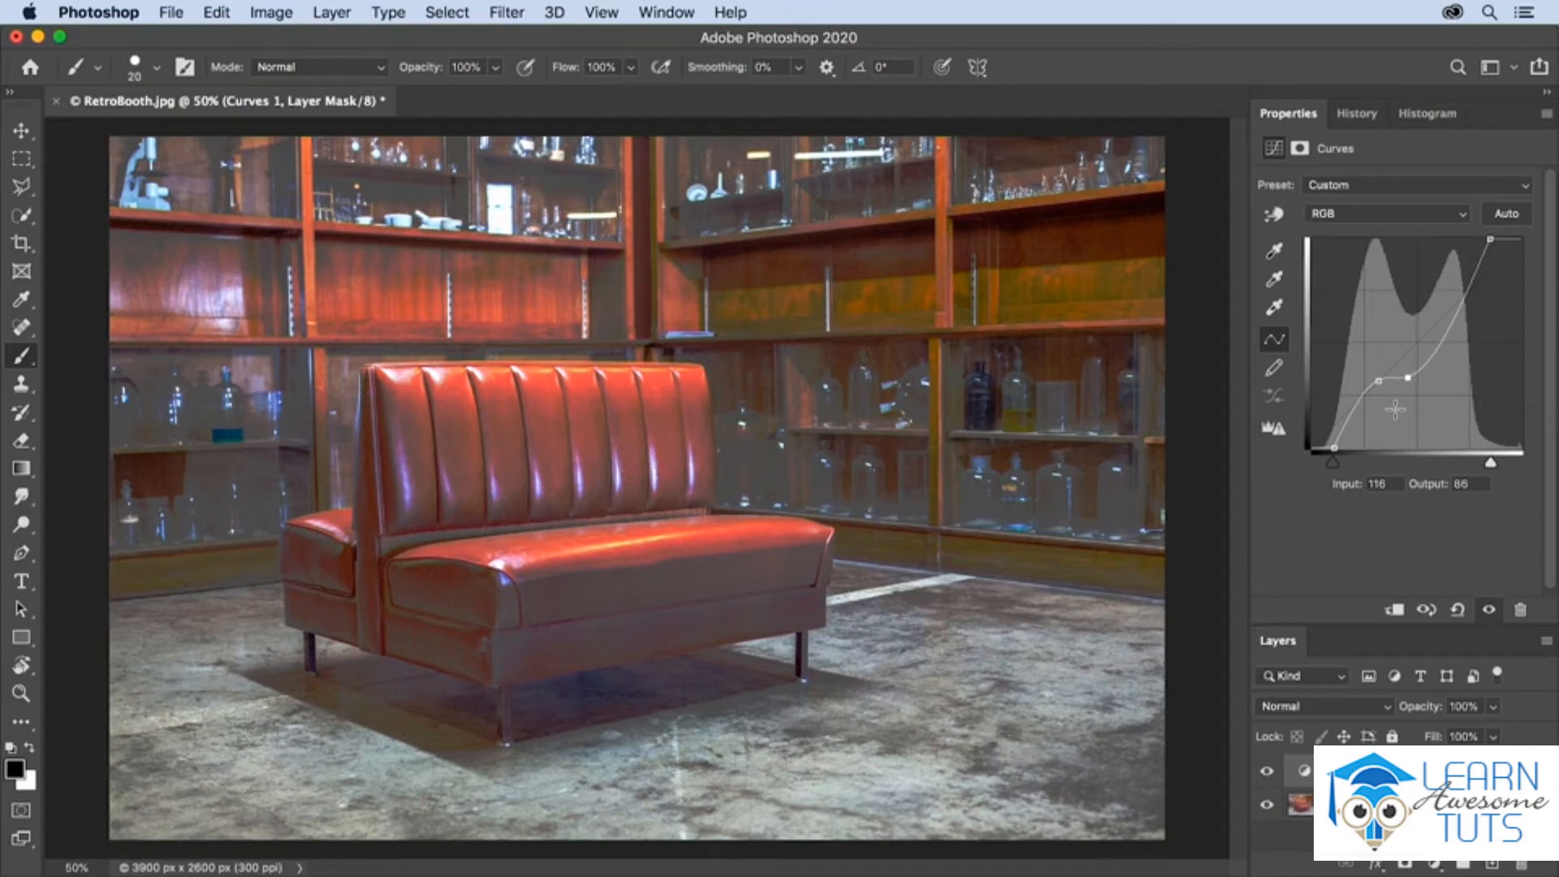
- Bring the curve back to a mild S with a shadow point at input 60, output 28, and reset it to default
left_click_drag(1378, 381, 1450, 294)
left_click_drag(1361, 412, 1361, 425)
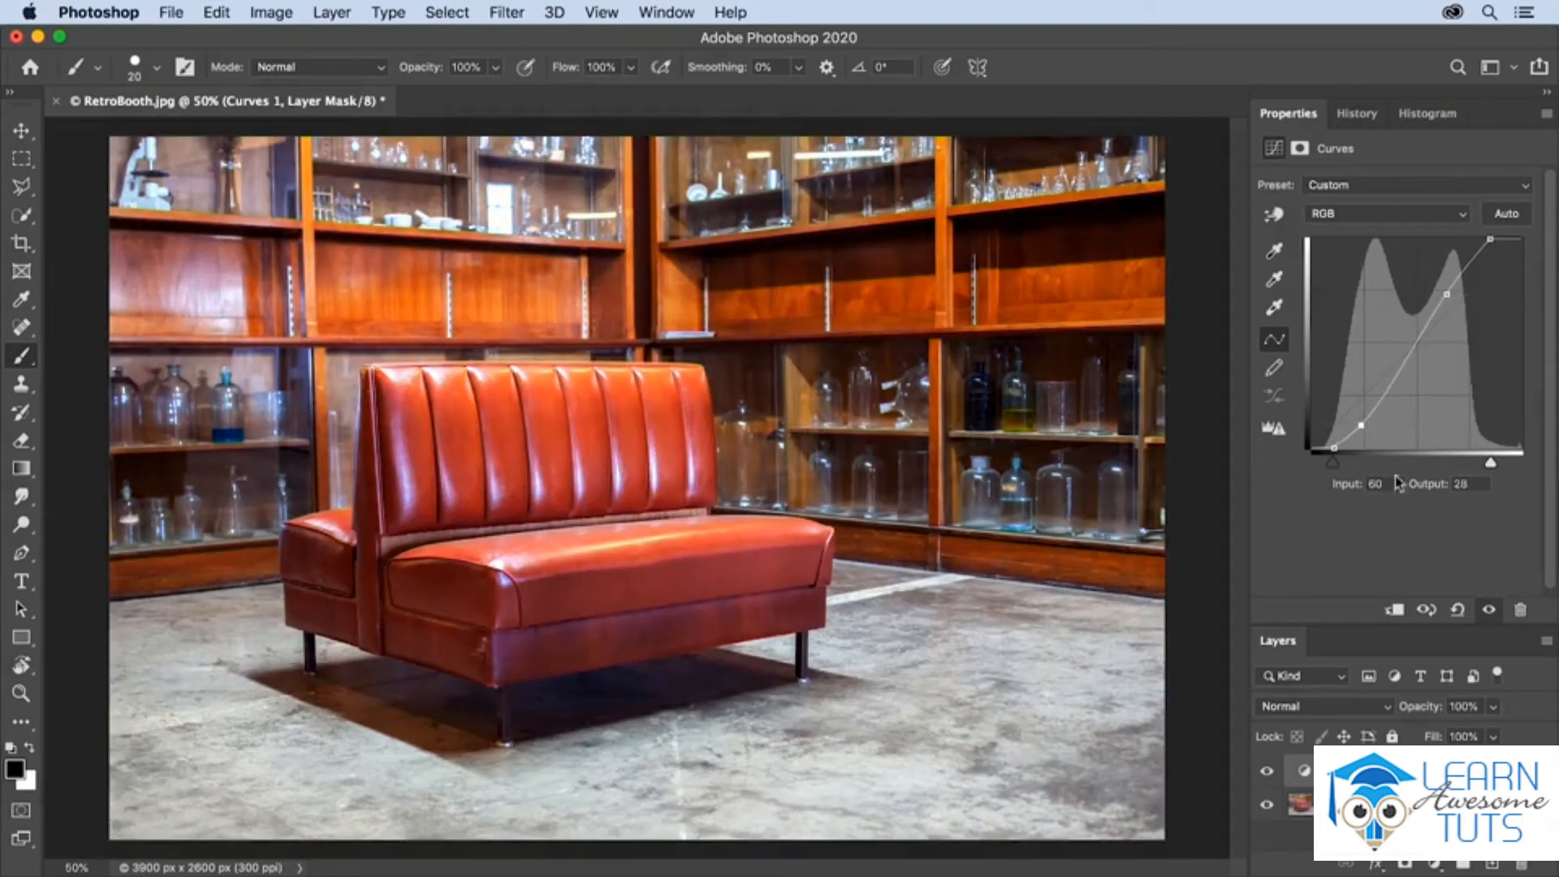
left_click(1457, 610)
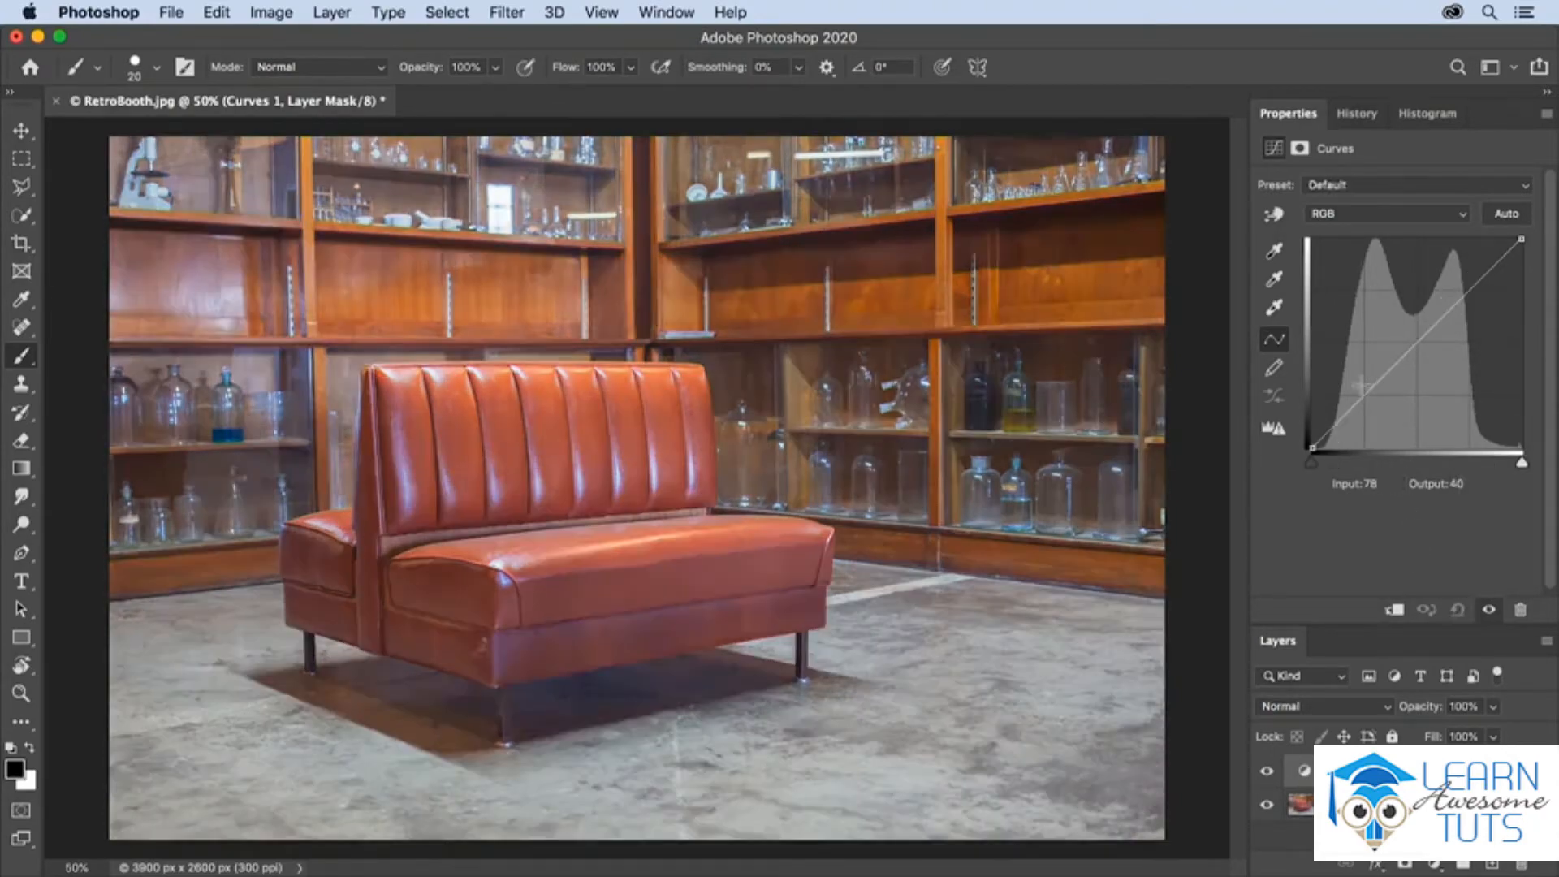
- Use Curves on-image adjustment to darken the tone sampled on the booth's backrest and the shadow beneath the seat
left_click(1274, 215)
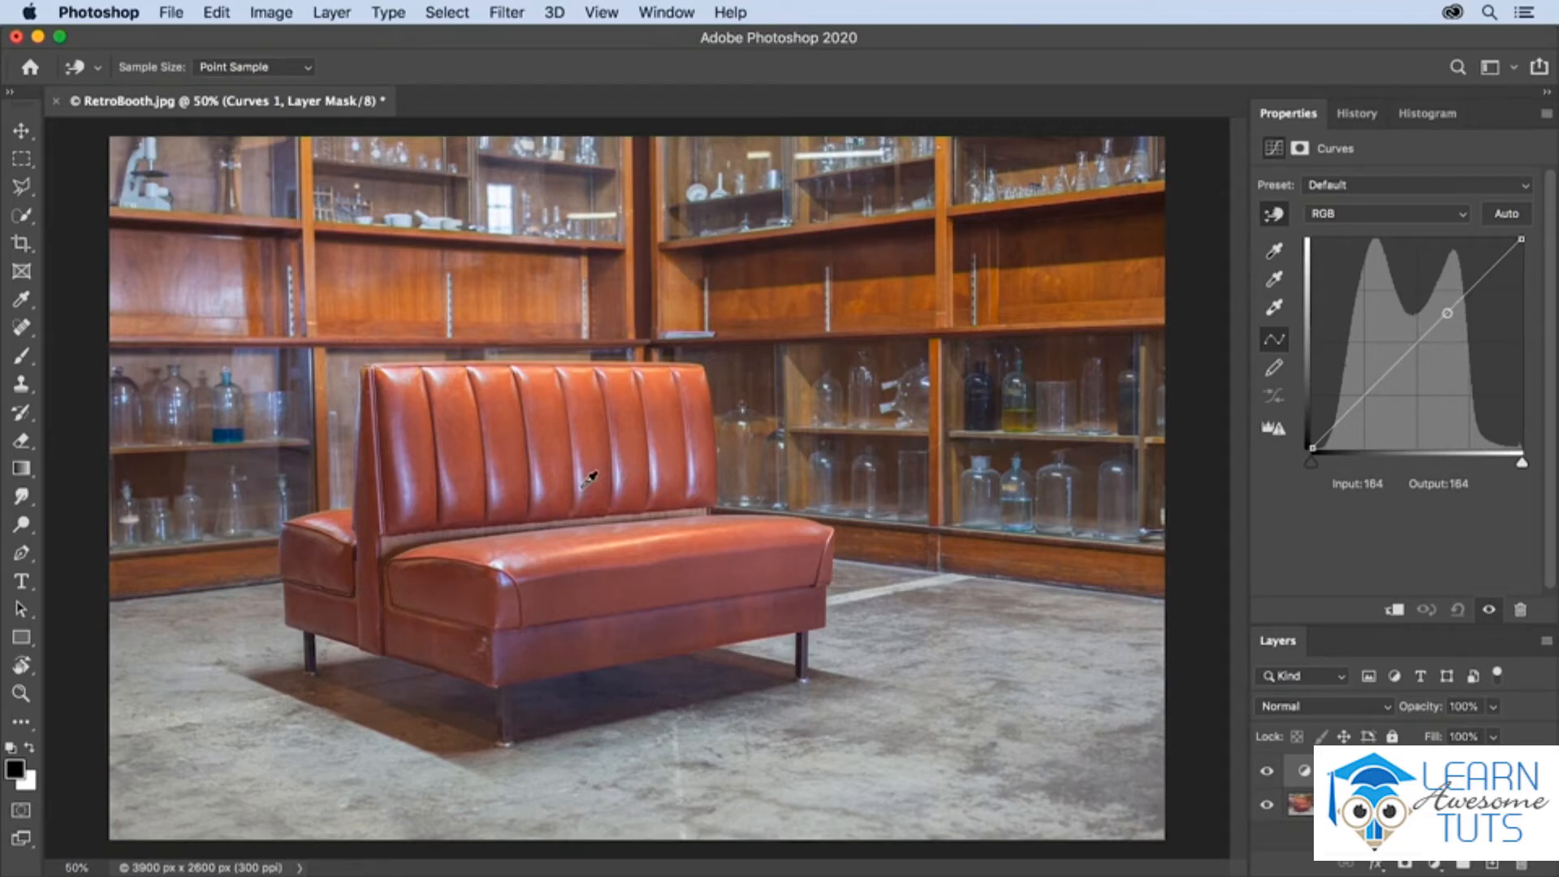
mouse_move(583, 480)
left_mouse_down()
mouse_move(580, 556)
mouse_move(591, 429)
mouse_move(590, 498)
left_mouse_up()
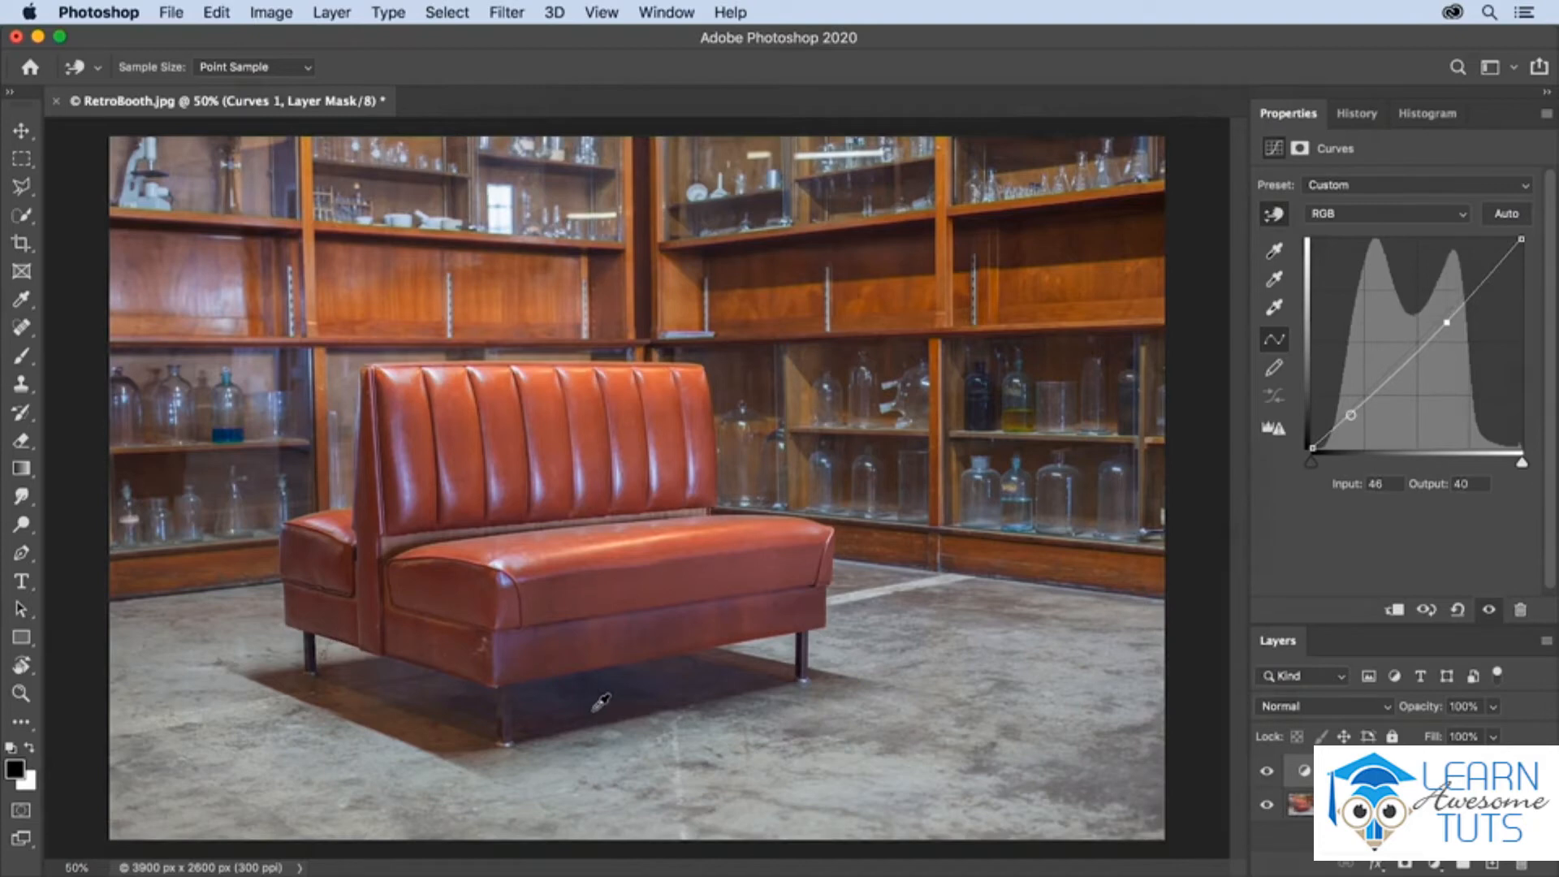
left_click_drag(601, 703, 595, 741)
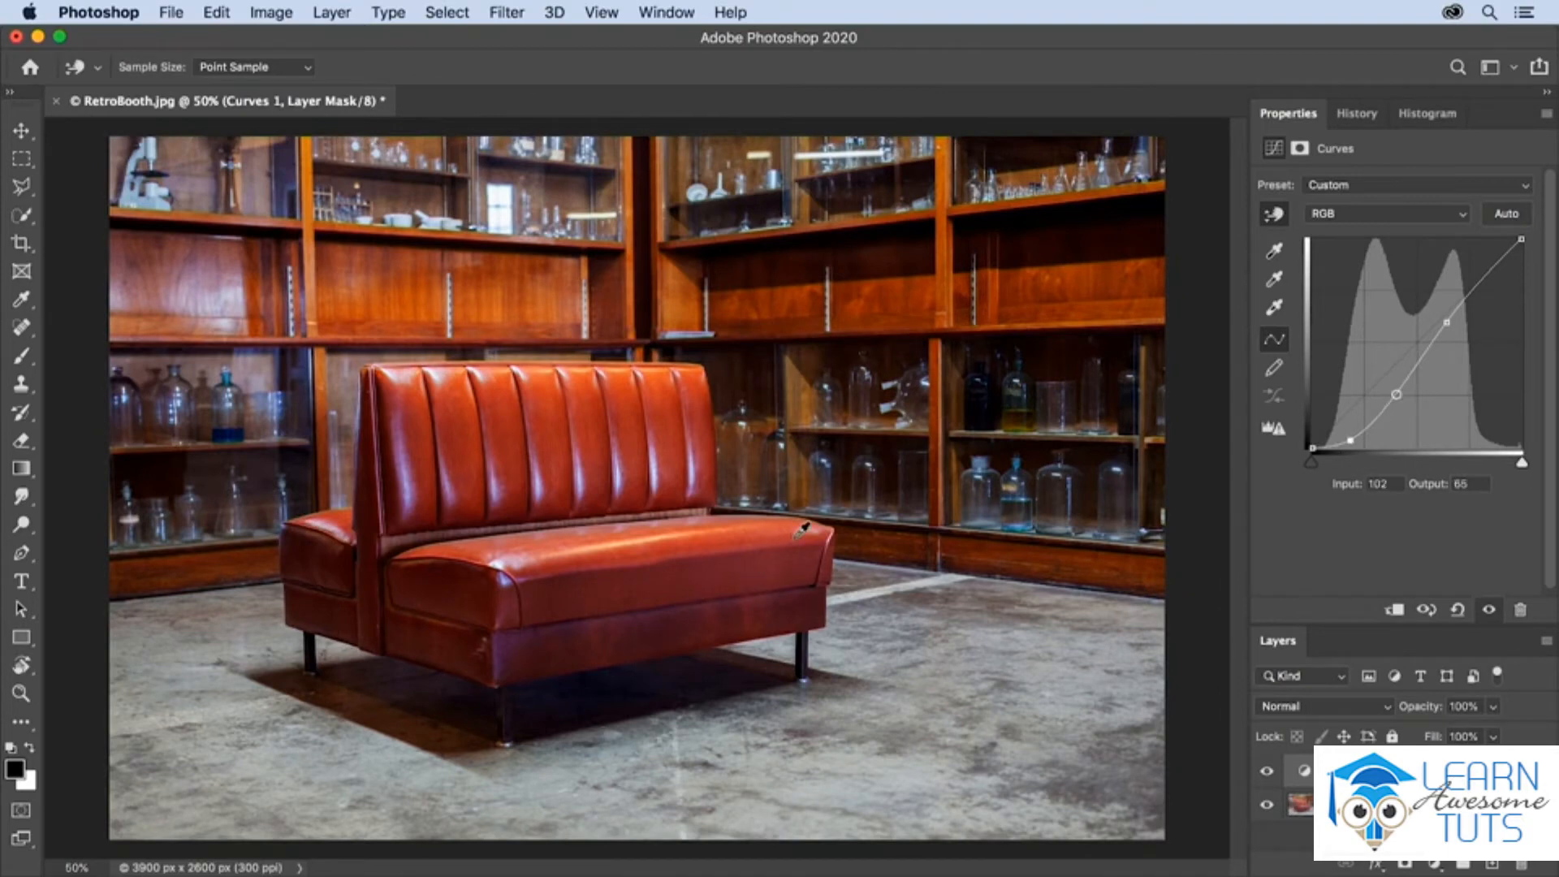
- Brighten the tone sampled at the seat's corner and set the curve's shadow point to input 53, output 23
left_click_drag(799, 533, 801, 508)
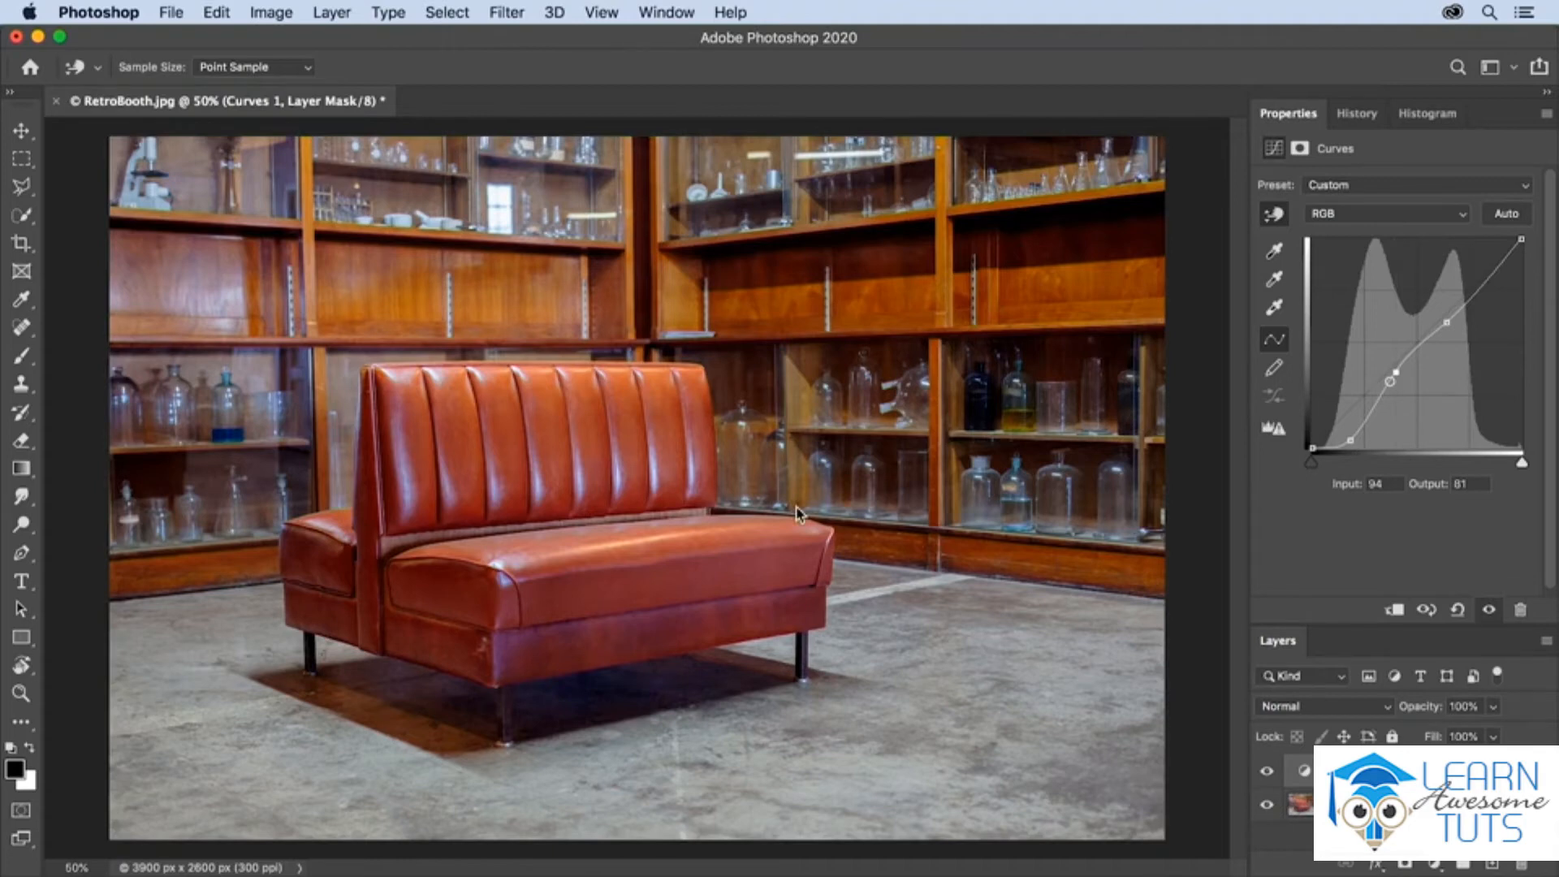
left_click(1348, 441)
mouse_move(1348, 441)
left_mouse_down()
mouse_move(1350, 416)
mouse_move(1355, 429)
left_mouse_up()
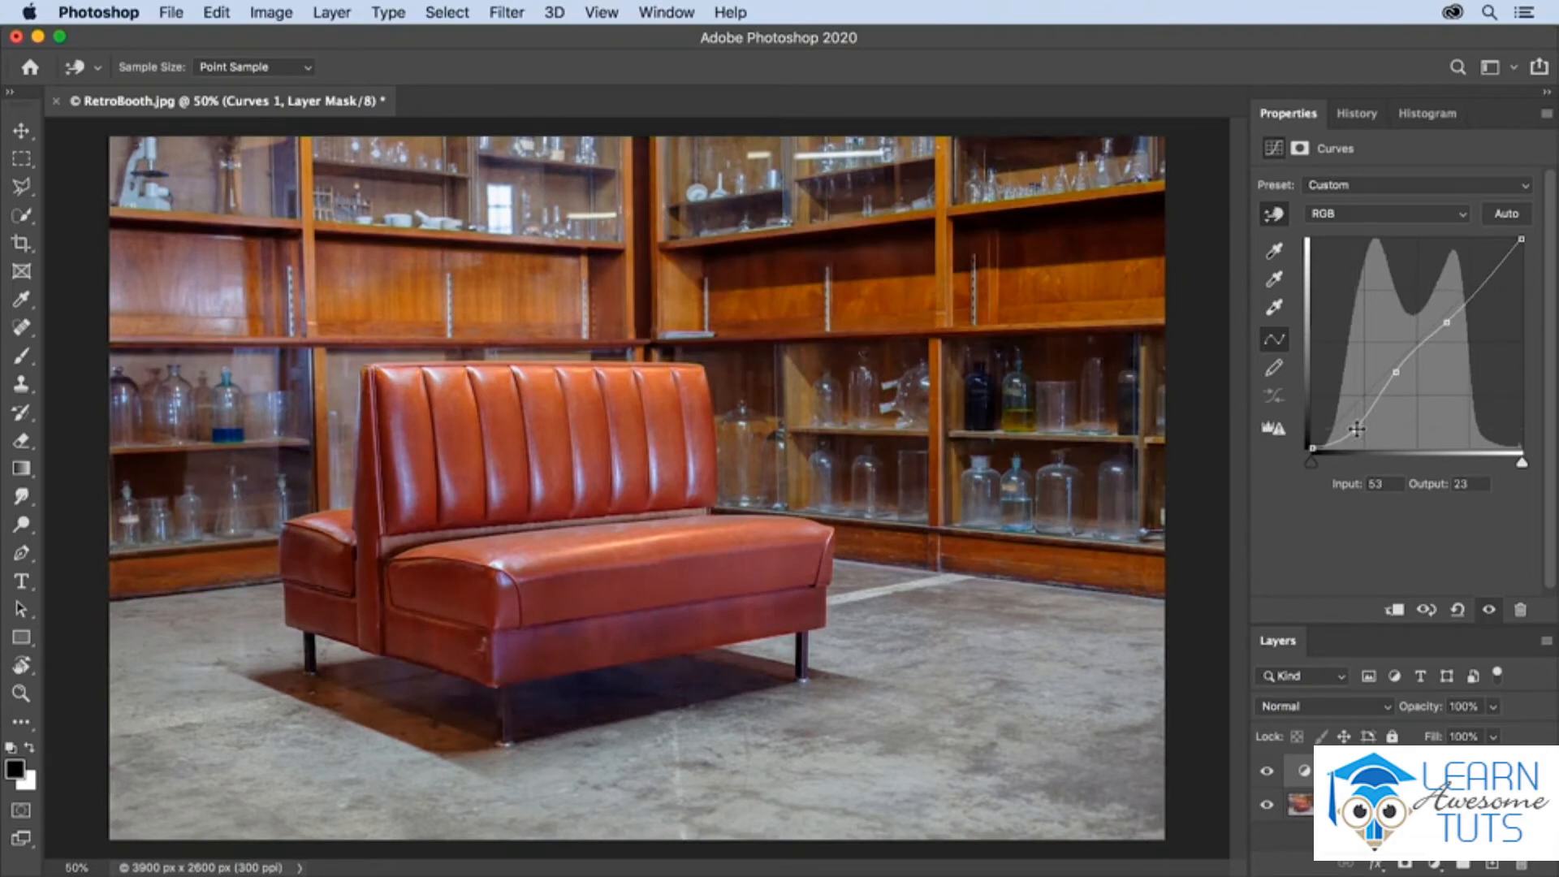
- Select the red booth using the Object Selection tool in Rectangle mode
left_click(23, 221)
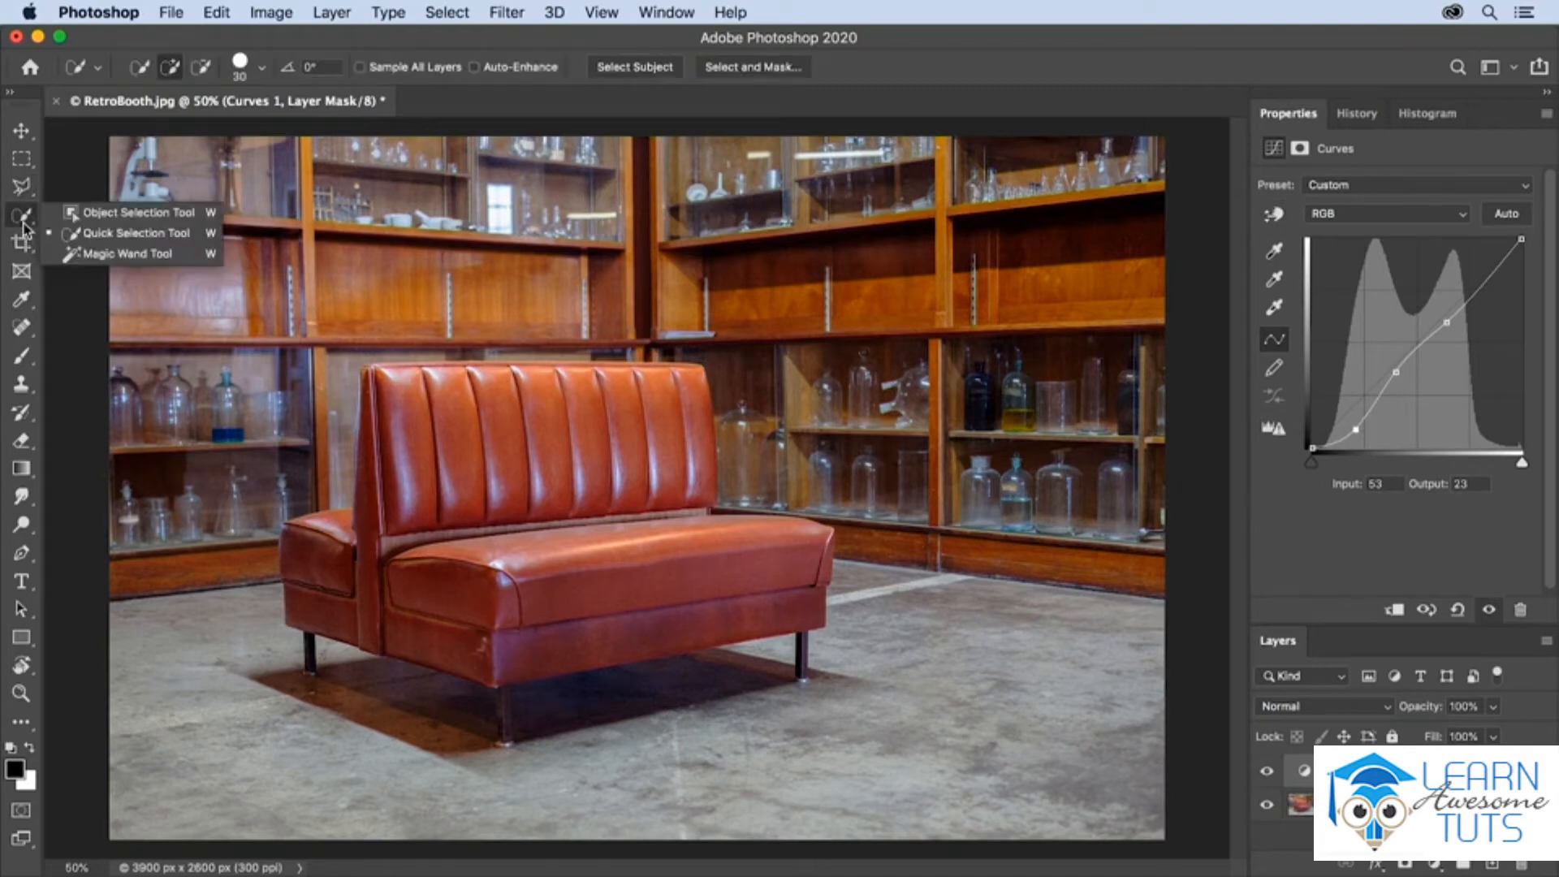
left_click(90, 214)
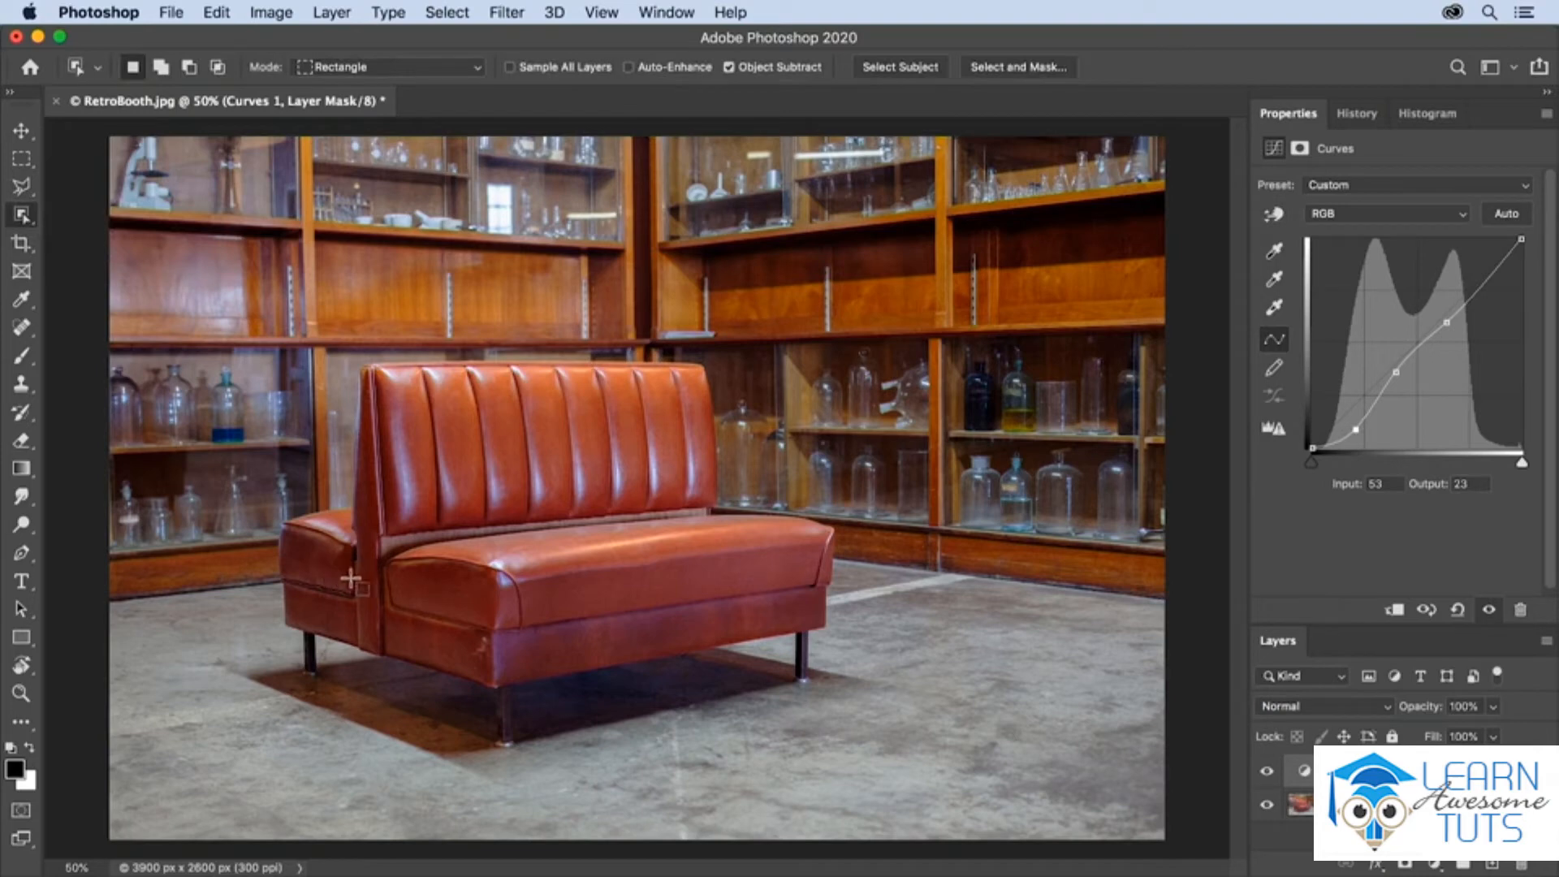
left_click_drag(265, 351, 857, 772)
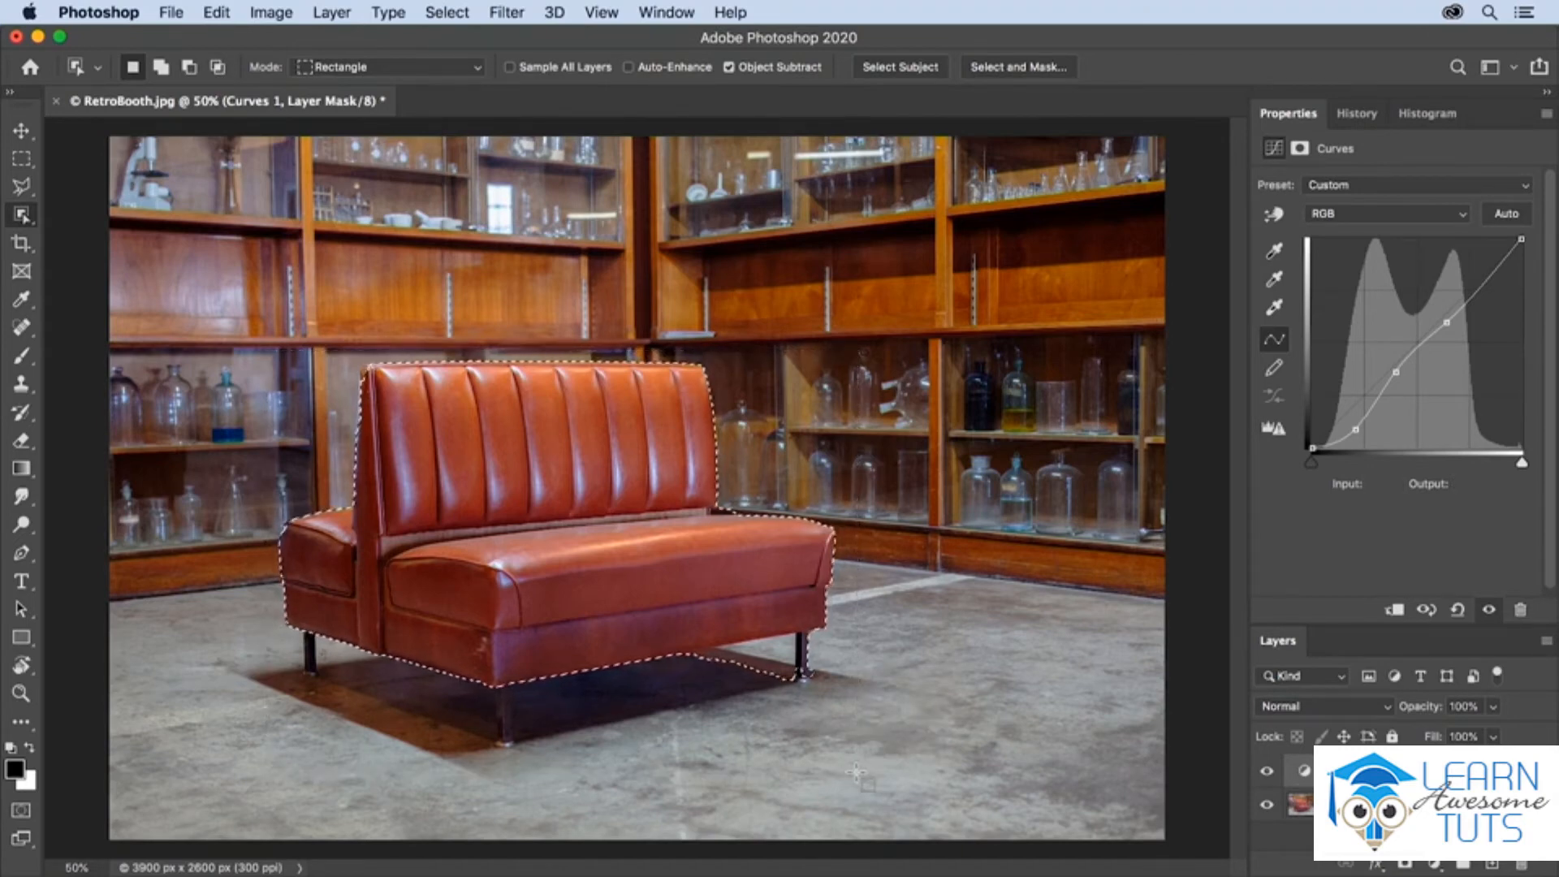
- Subtract the front leg and the floor area beside it from the booth selection with the Lasso tool
left_click(22, 186)
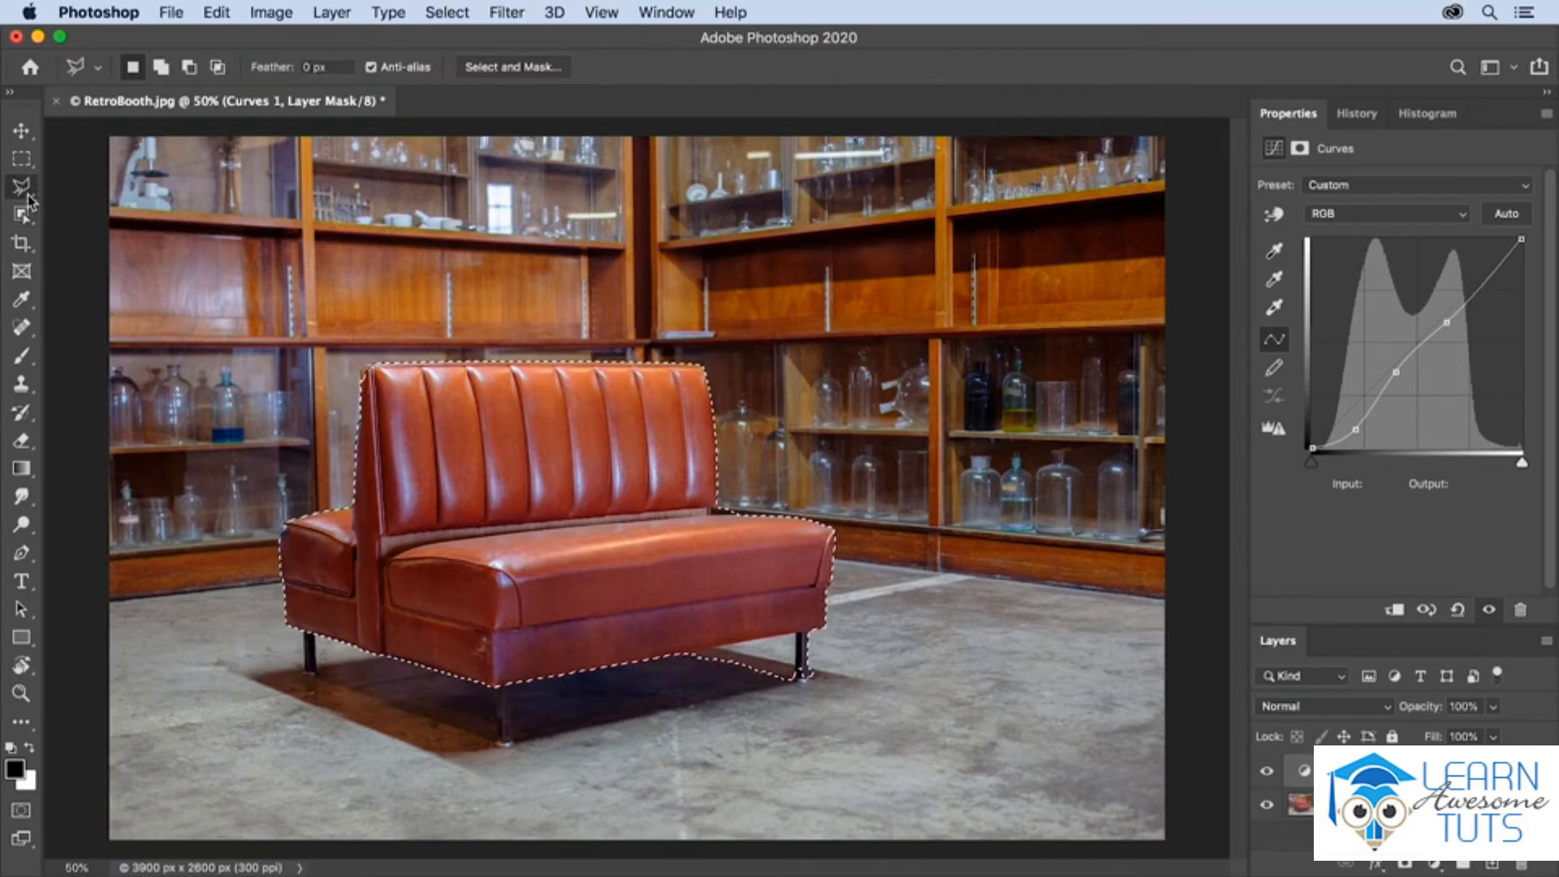
left_click(88, 189)
key("alt")
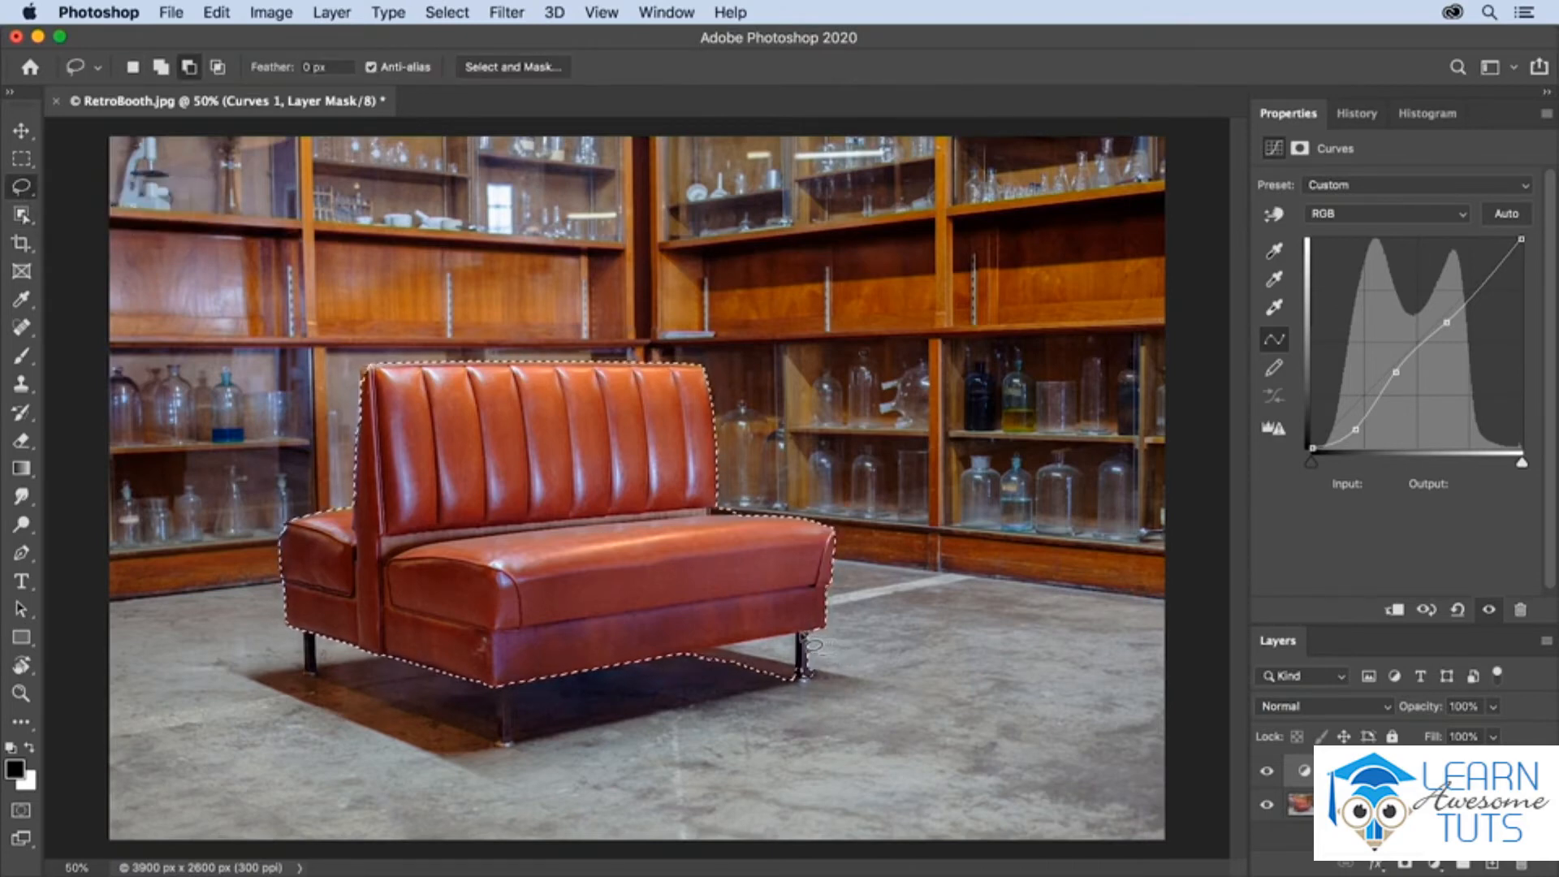
mouse_move(743, 643)
left_mouse_down()
mouse_move(682, 658)
mouse_move(694, 707)
mouse_move(793, 711)
left_mouse_up()
left_click_drag(835, 638, 838, 638)
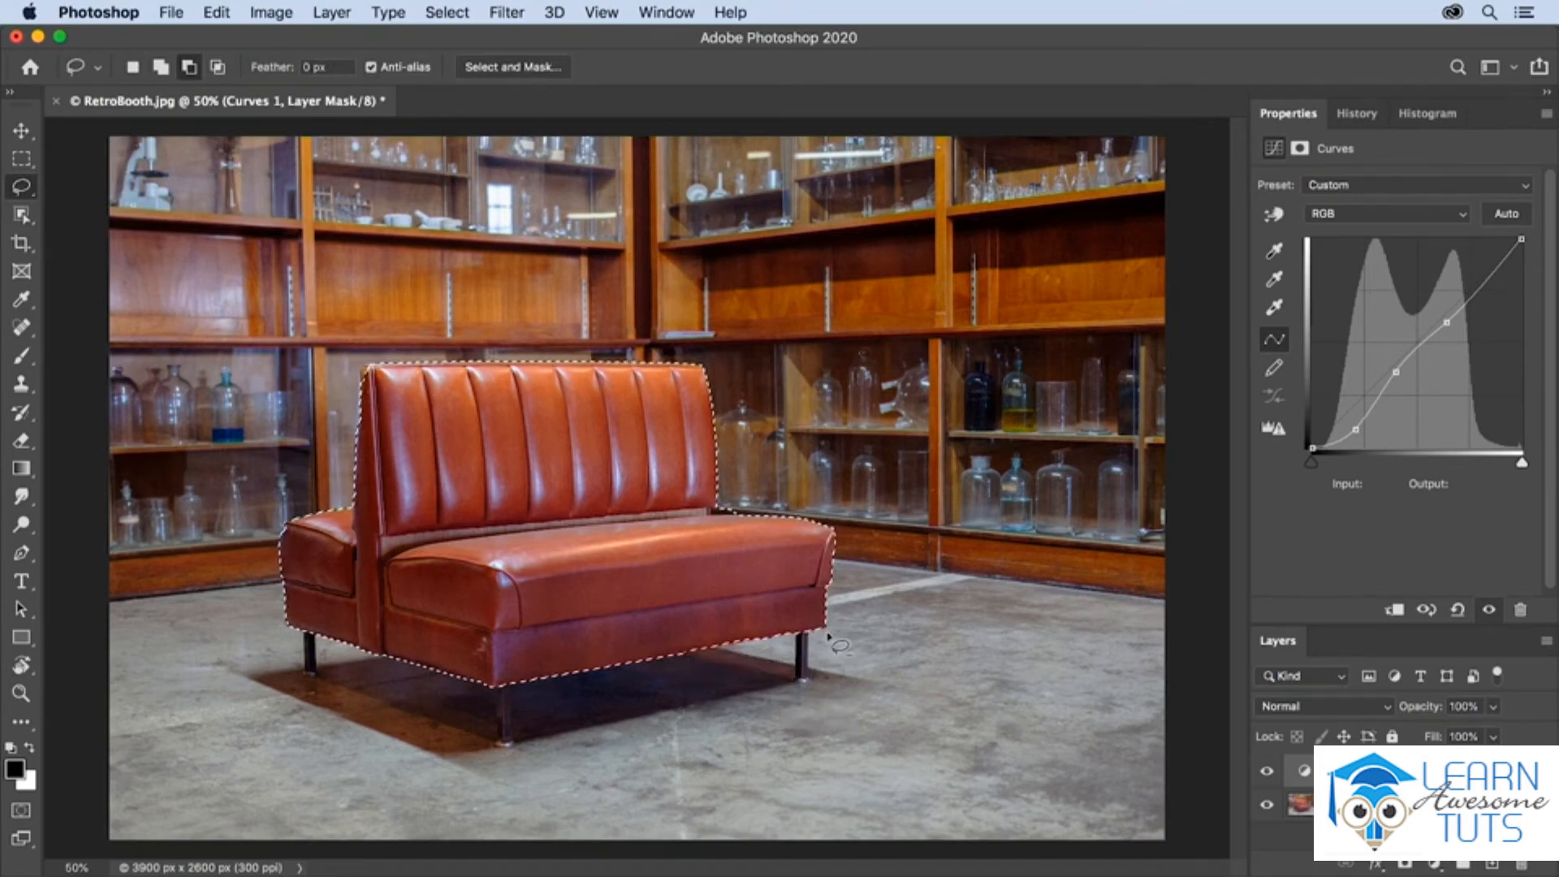
- Subtract the background sliver where the backrest meets the seat from the booth selection
key("shift")
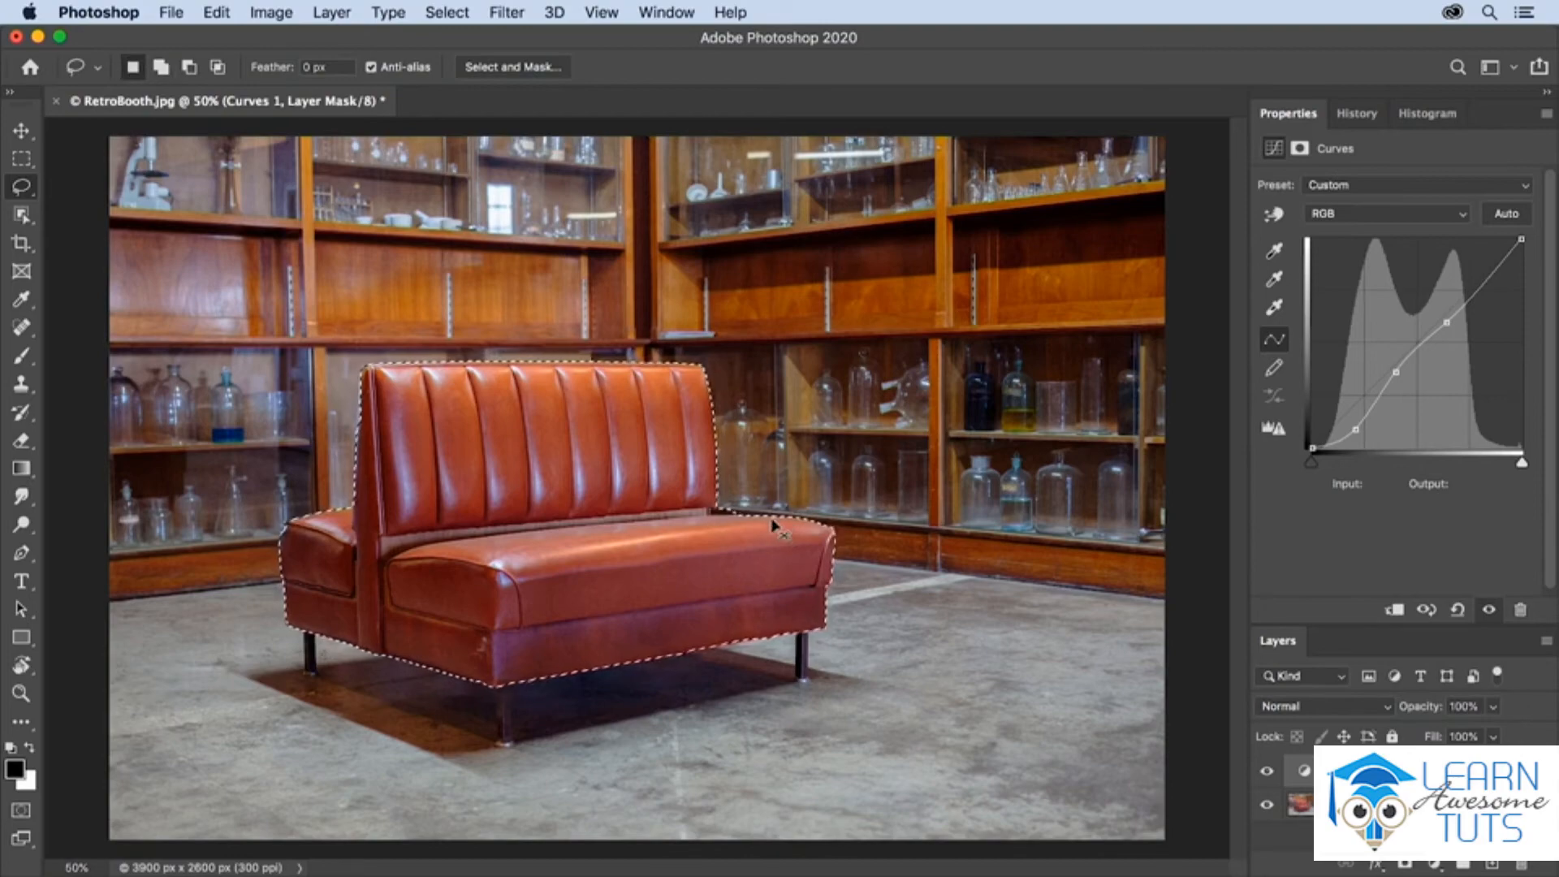
scroll(768, 523, "up", 2)
key("alt")
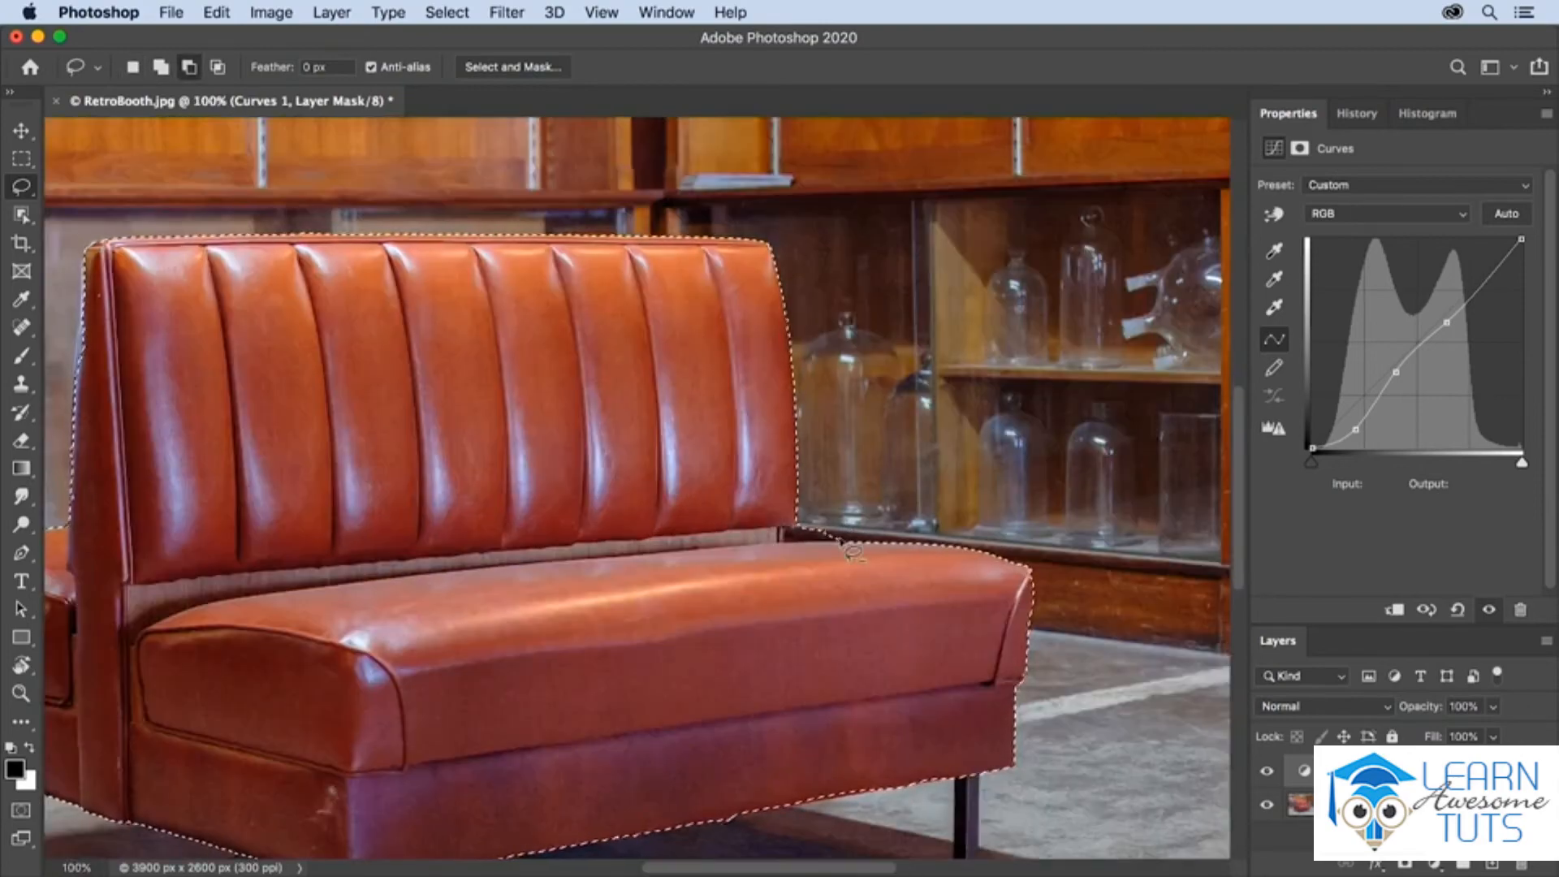
mouse_move(824, 543)
left_mouse_down()
mouse_move(785, 547)
mouse_move(786, 531)
mouse_move(850, 524)
left_mouse_up()
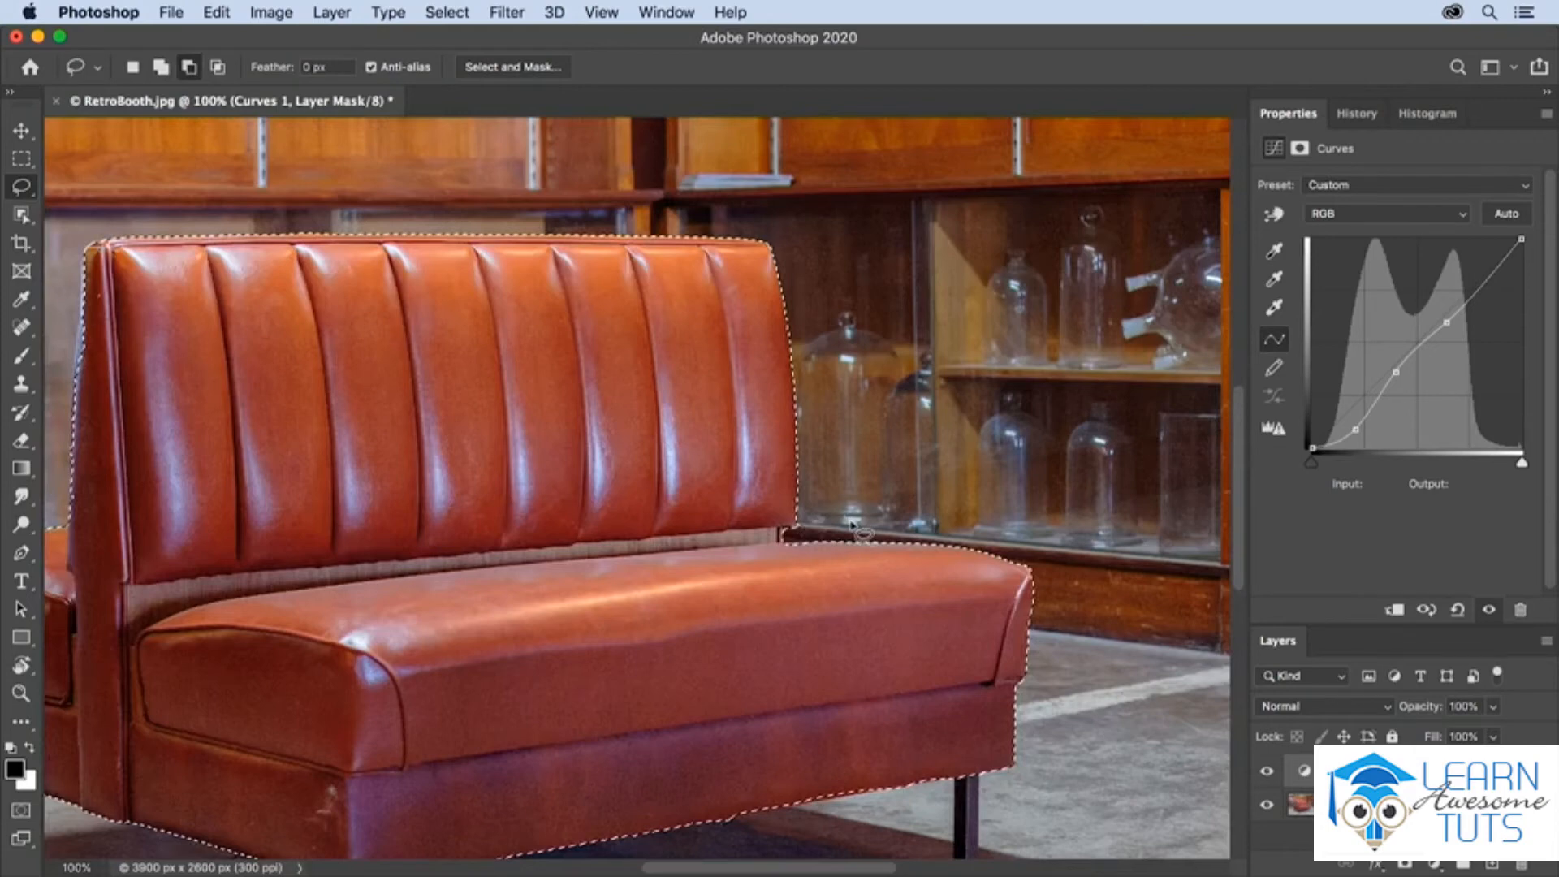
- Add a second Curves adjustment layer masked to the booth selection
scroll(853, 527, "down", 3)
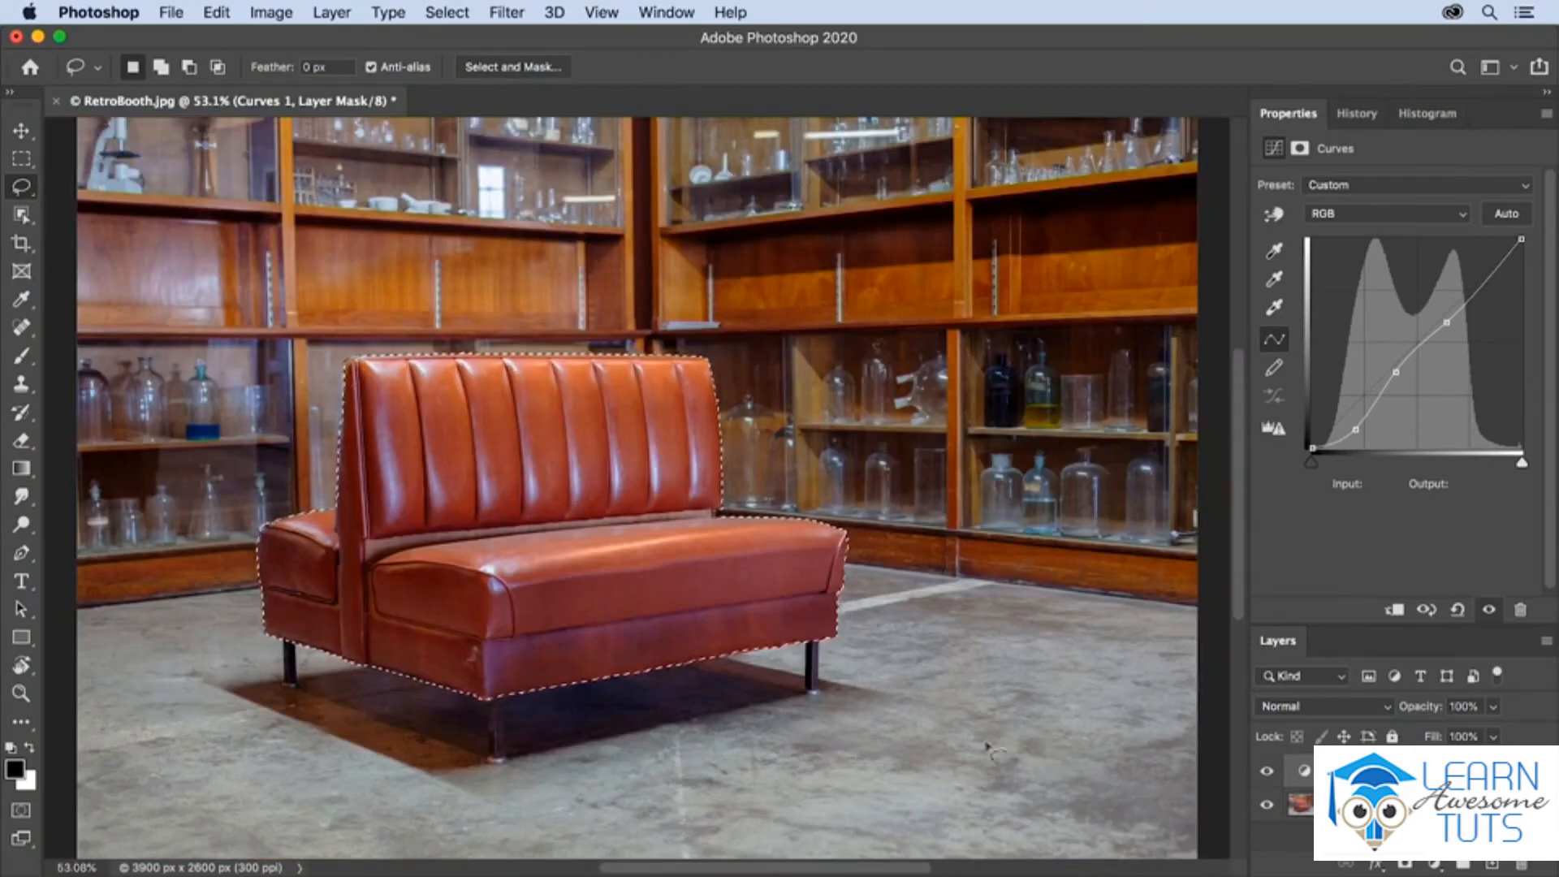
left_click(1436, 866)
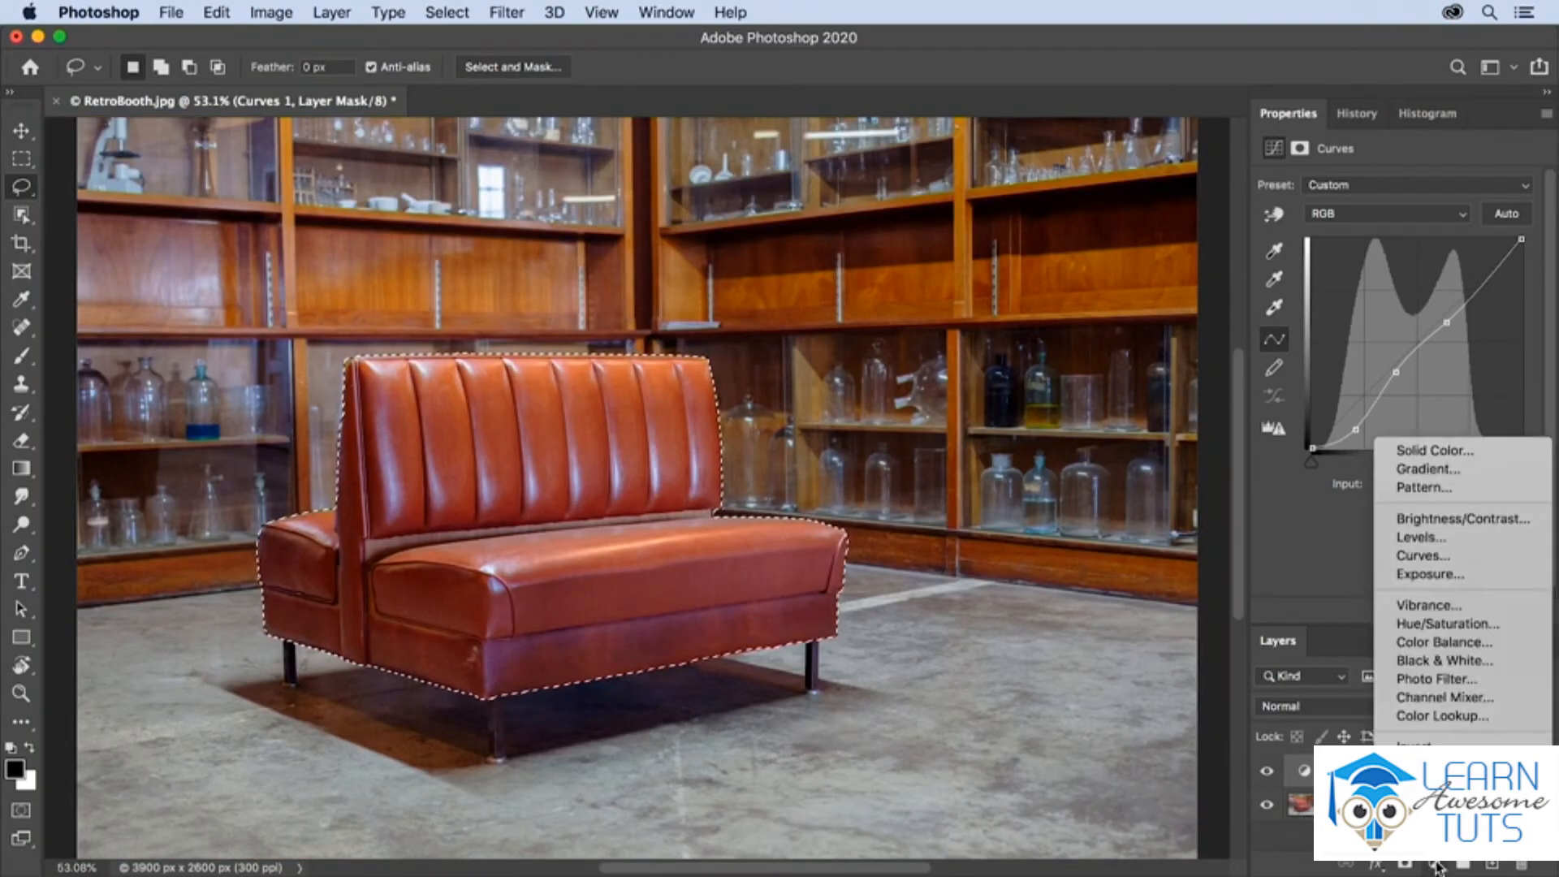
left_click(1434, 557)
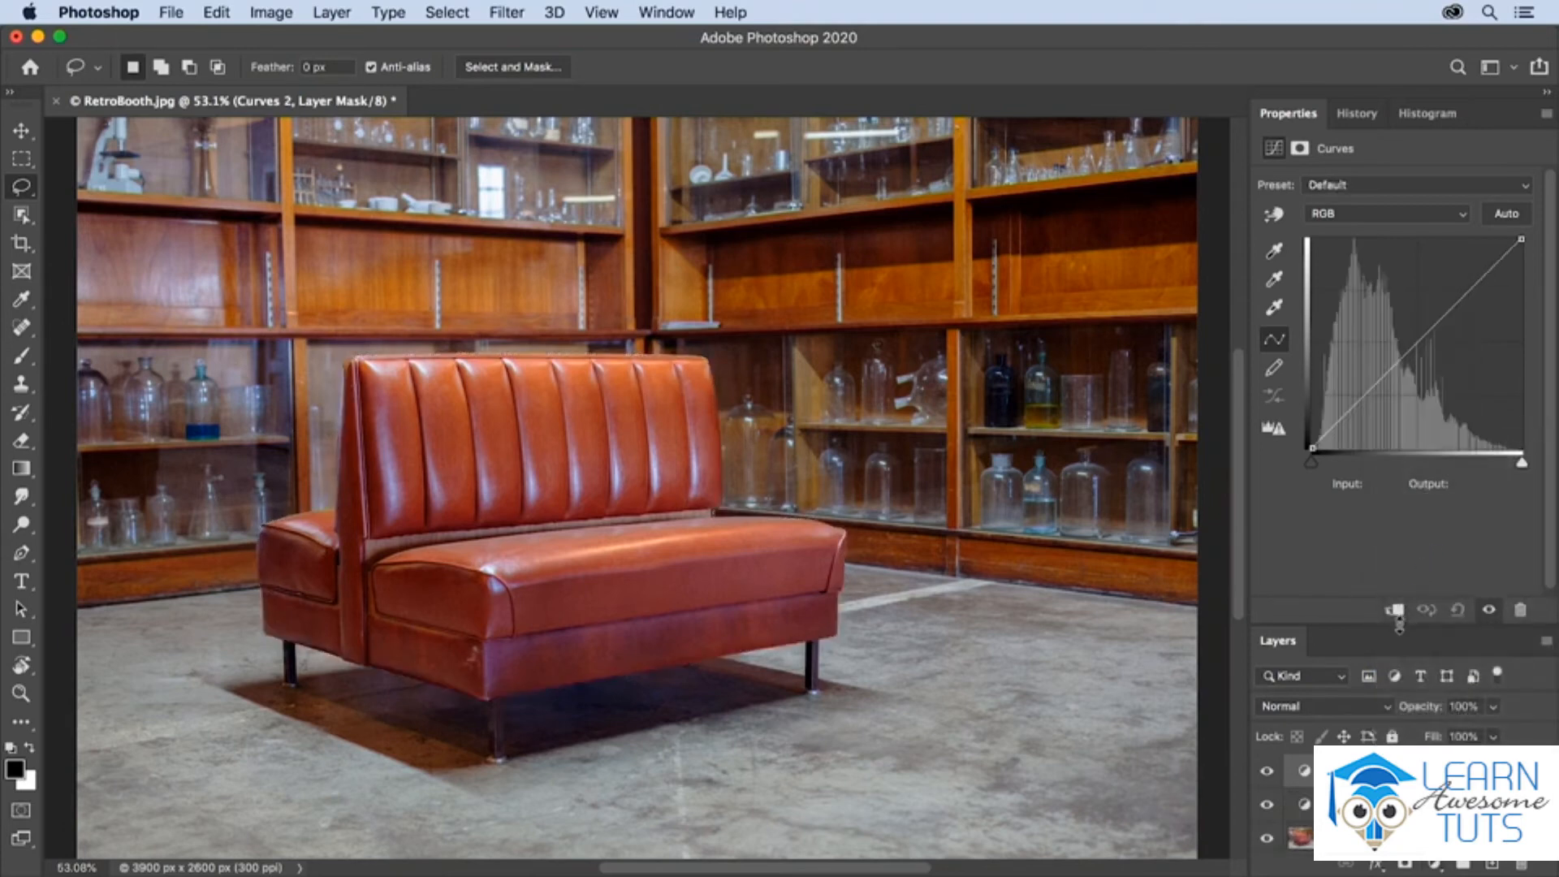
- Increase the booth's contrast with a lowered shadow point and a highlight point at input 159, output 167 on its RGB curve
left_click_drag(1398, 622, 1399, 575)
left_click_drag(1356, 398, 1357, 417)
left_click_drag(1444, 329, 1443, 311)
- Intensify the booth's reds by moving the red curve's white point to input 222, output 255
left_click(1462, 214)
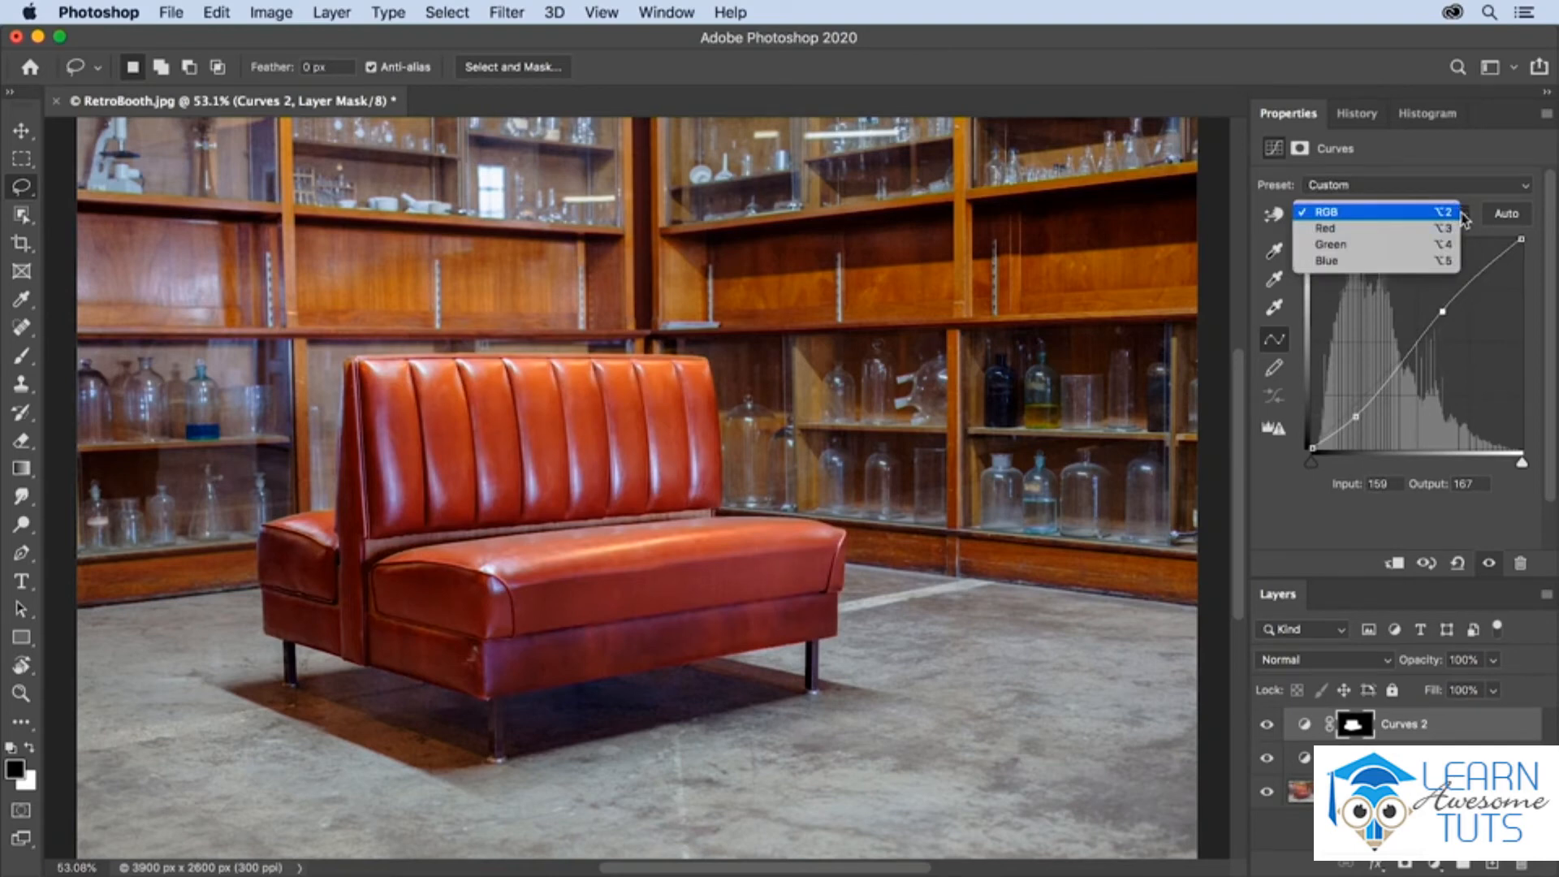
left_click(1456, 229)
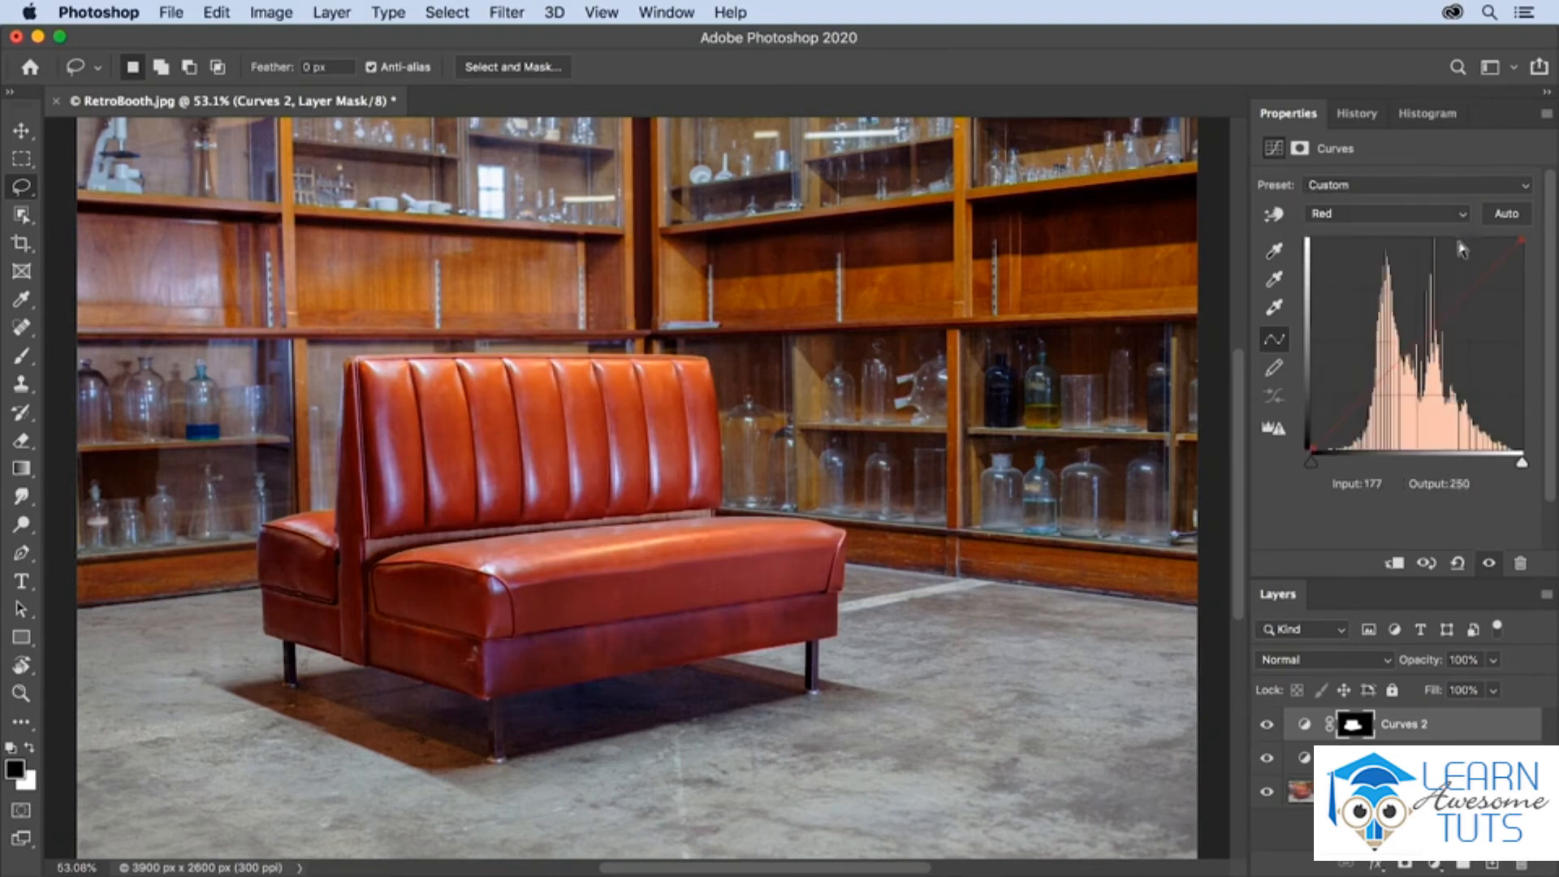
left_click_drag(1521, 241, 1494, 239)
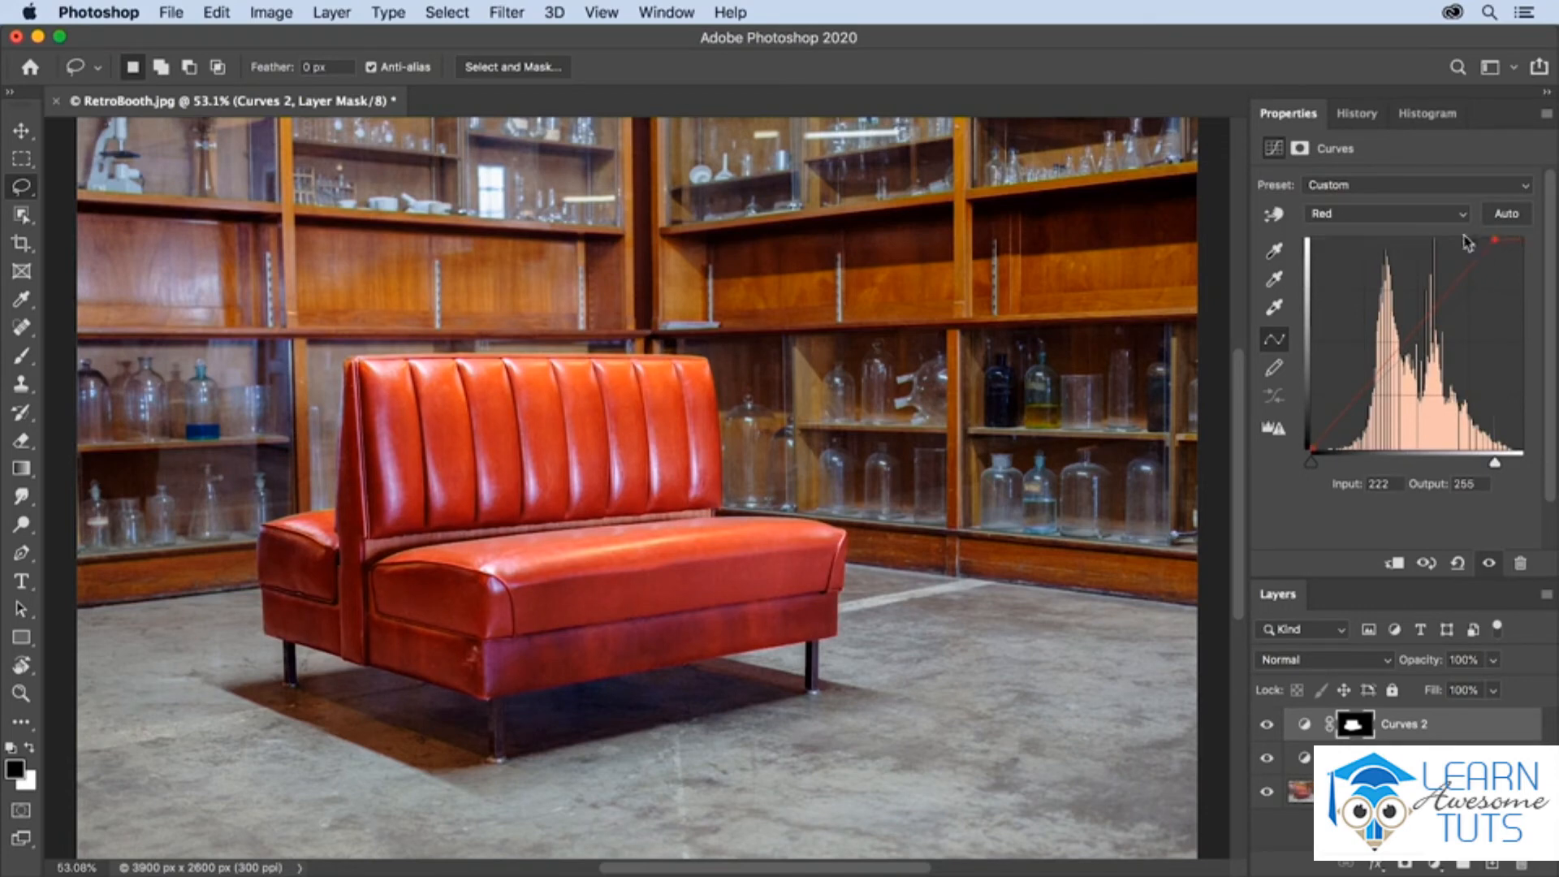
- Warm the booth by lowering the blue curve's white point to output 210 at input 255
left_click(1415, 216)
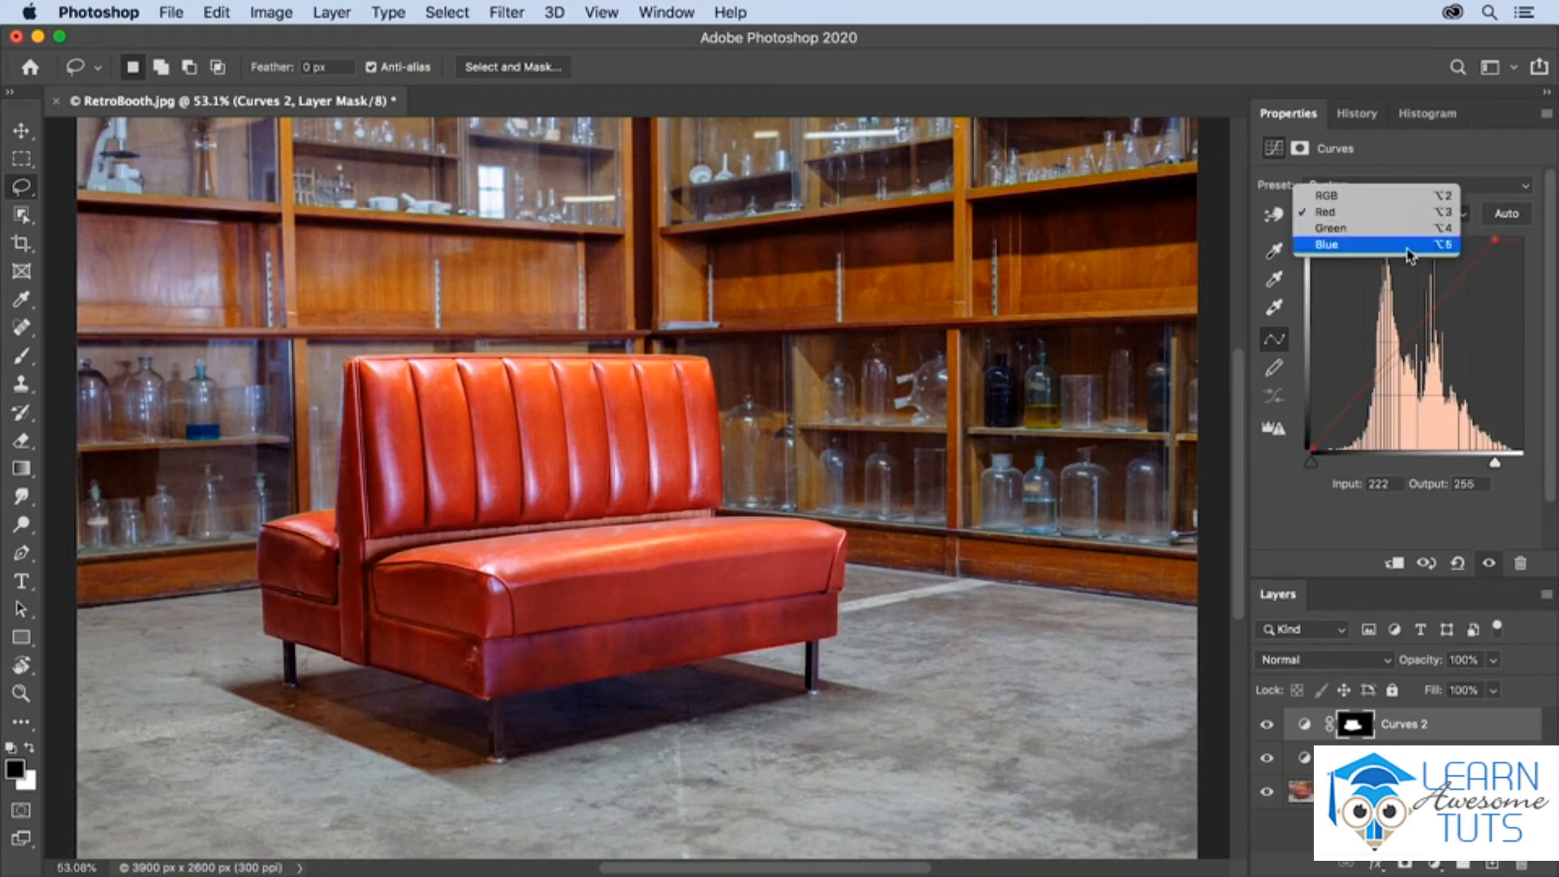
left_click(1409, 248)
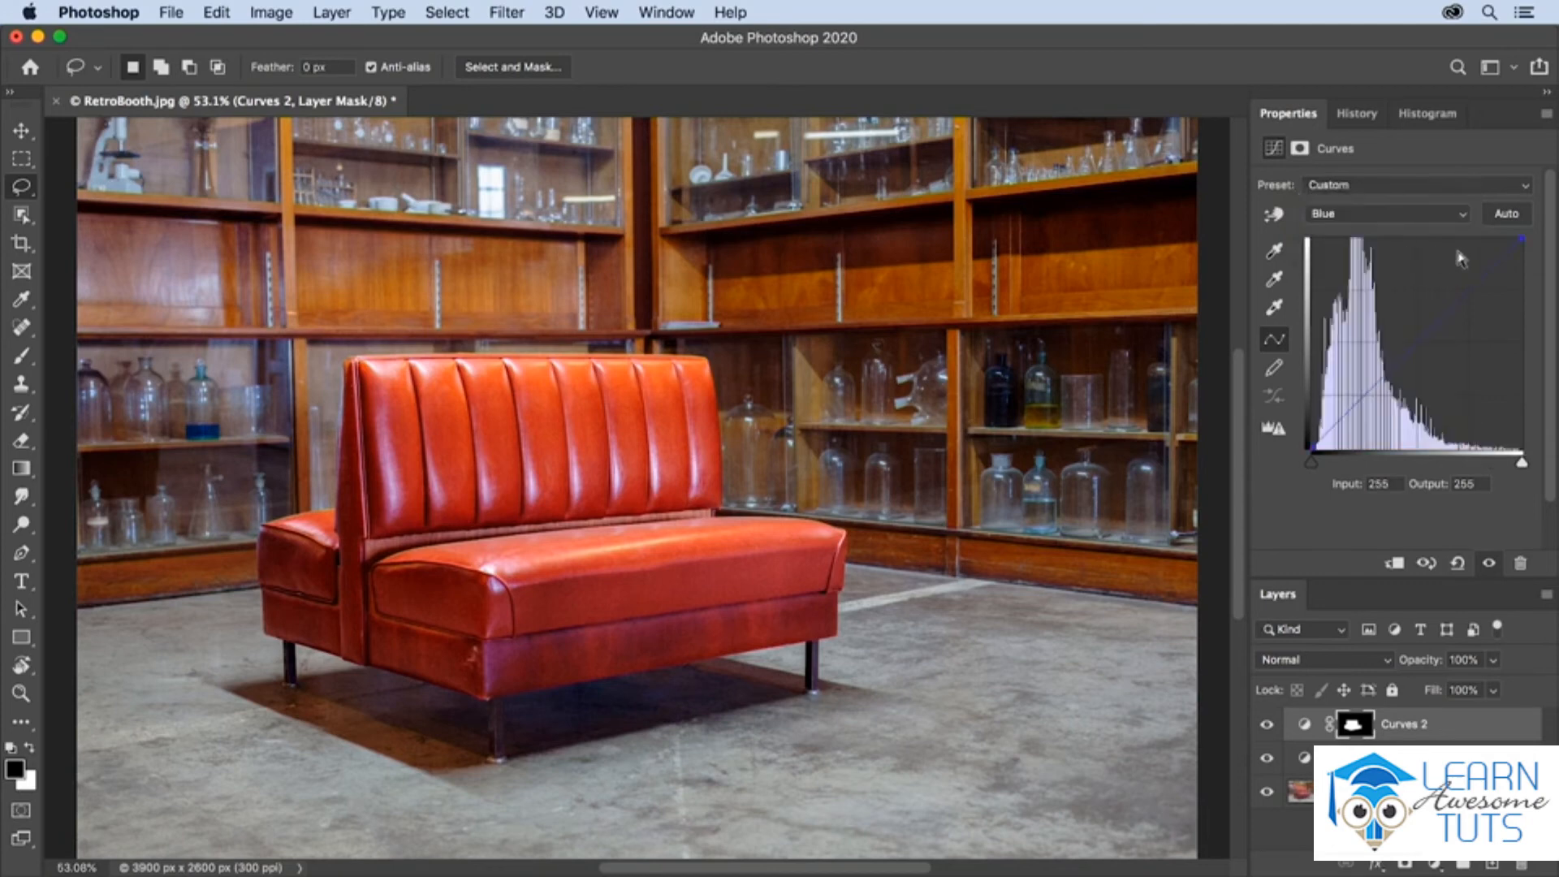
left_click_drag(1522, 240, 1522, 277)
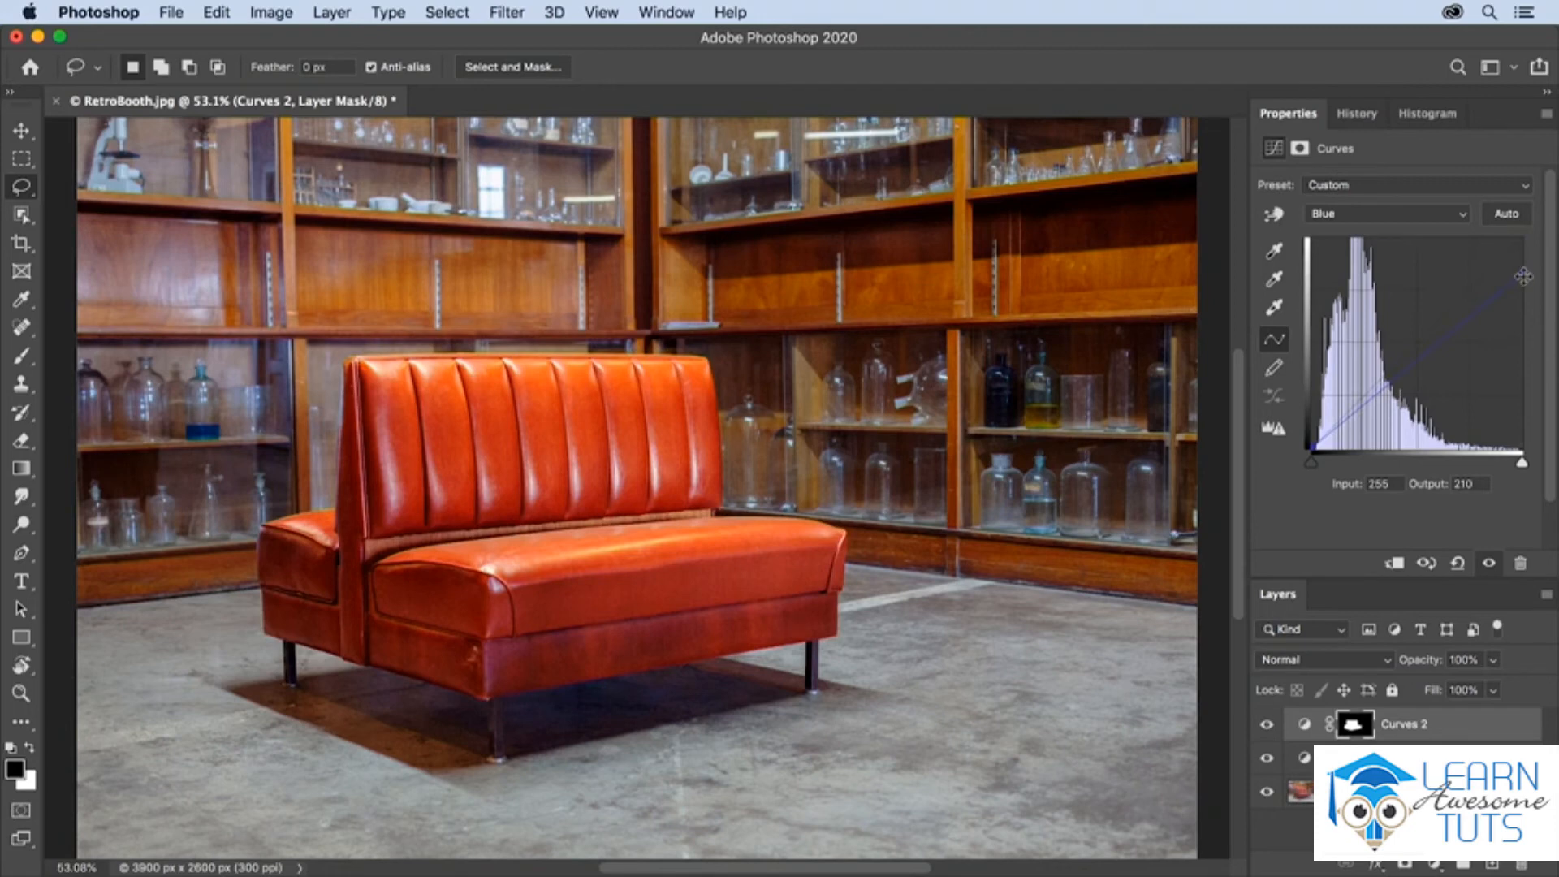
- Select a large ellipse around the booth with the Elliptical Marquee tool and invert the selection
left_click(21, 159)
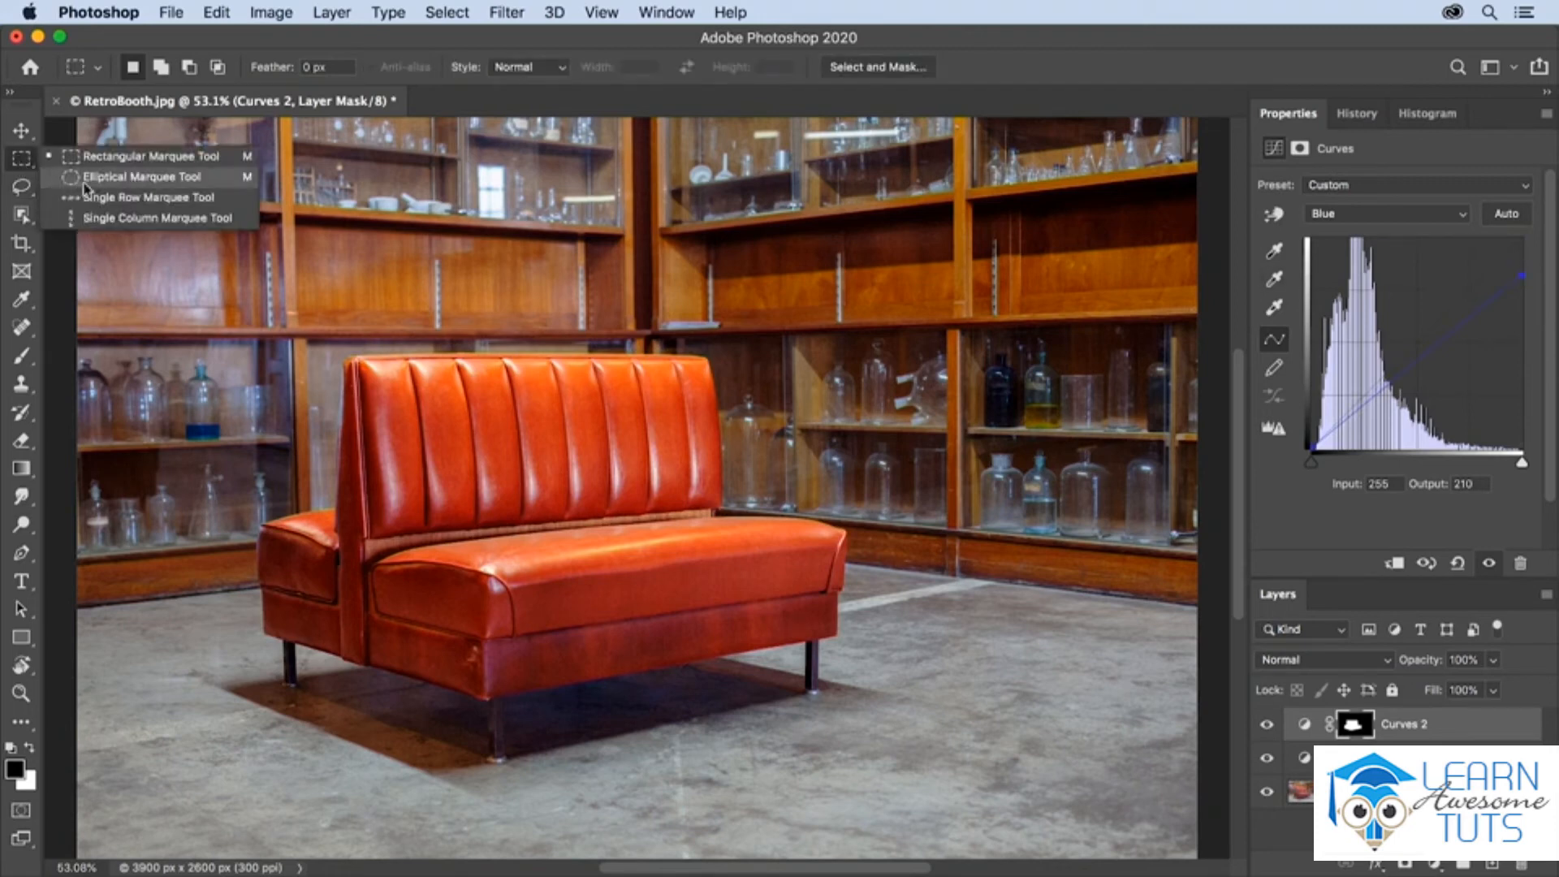
left_click(138, 177)
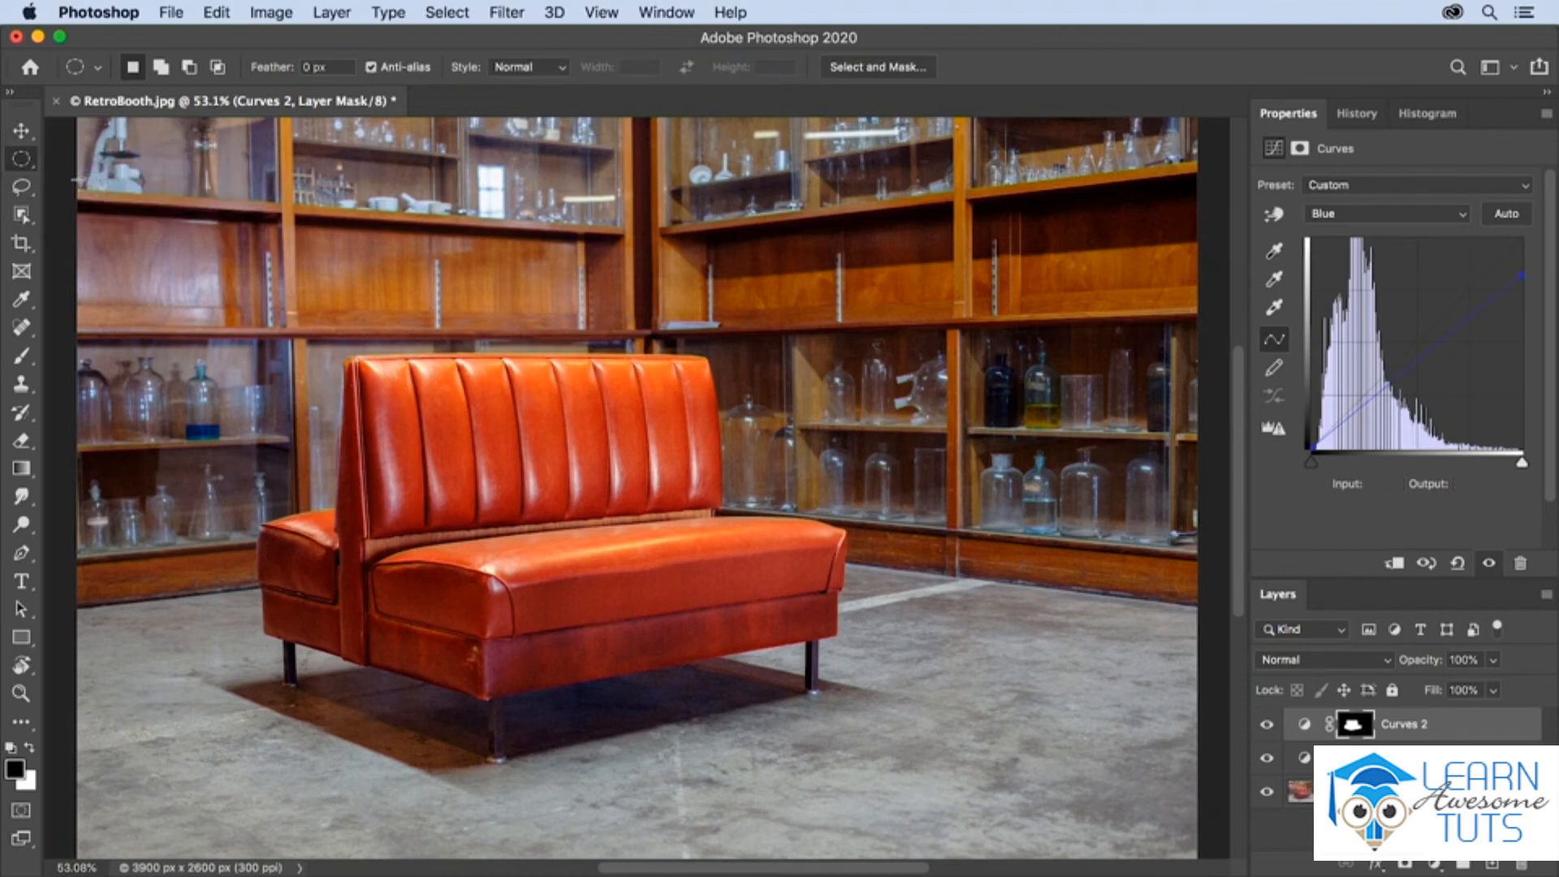
left_click_drag(232, 215, 911, 844)
key("space")
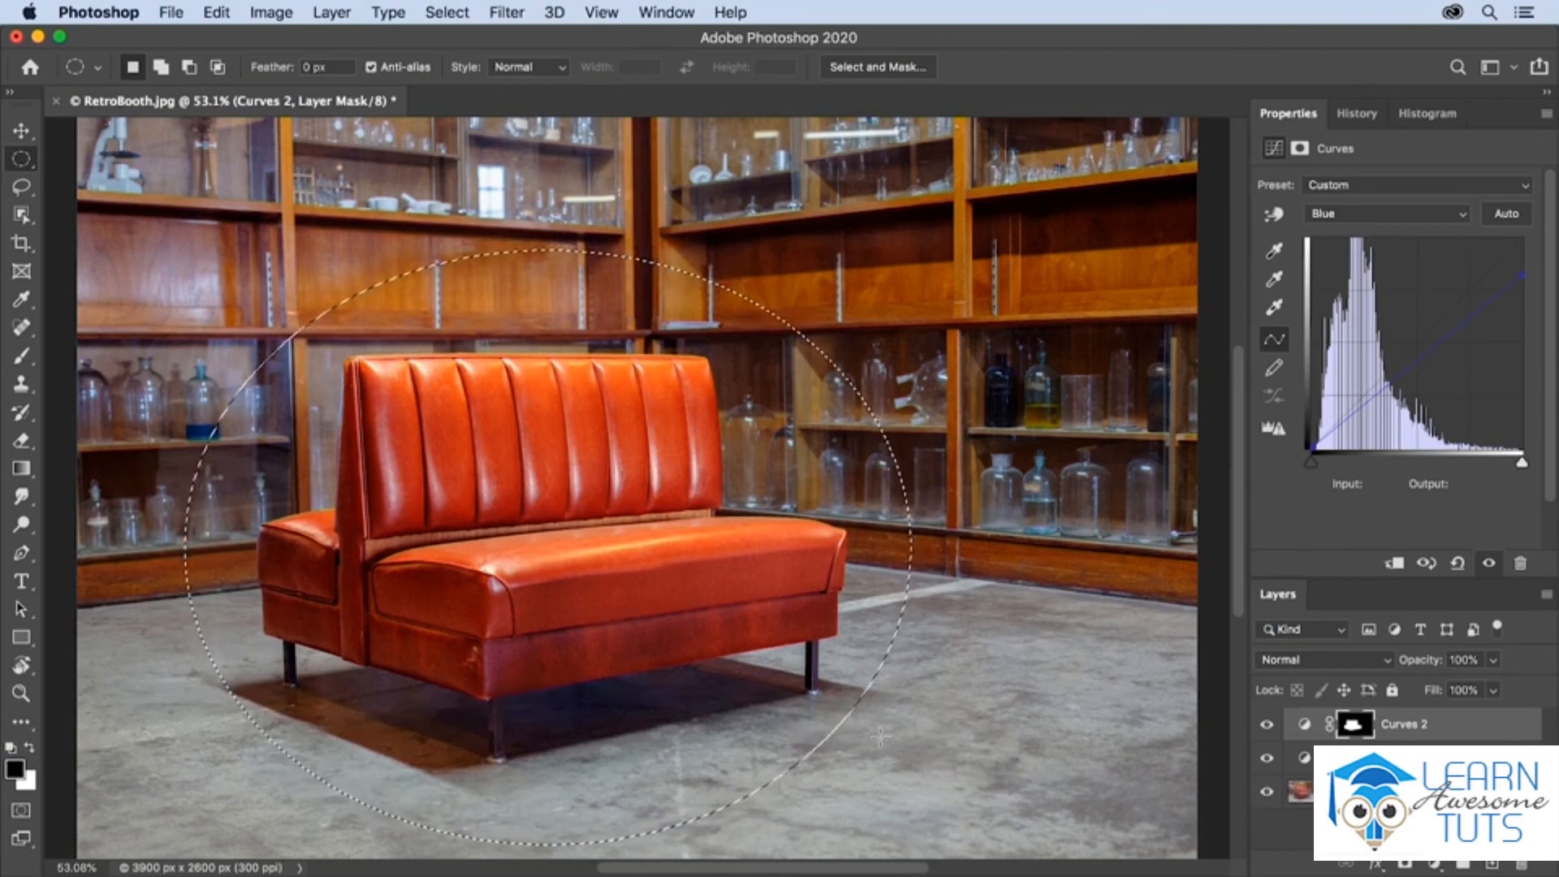
left_click(437, 14)
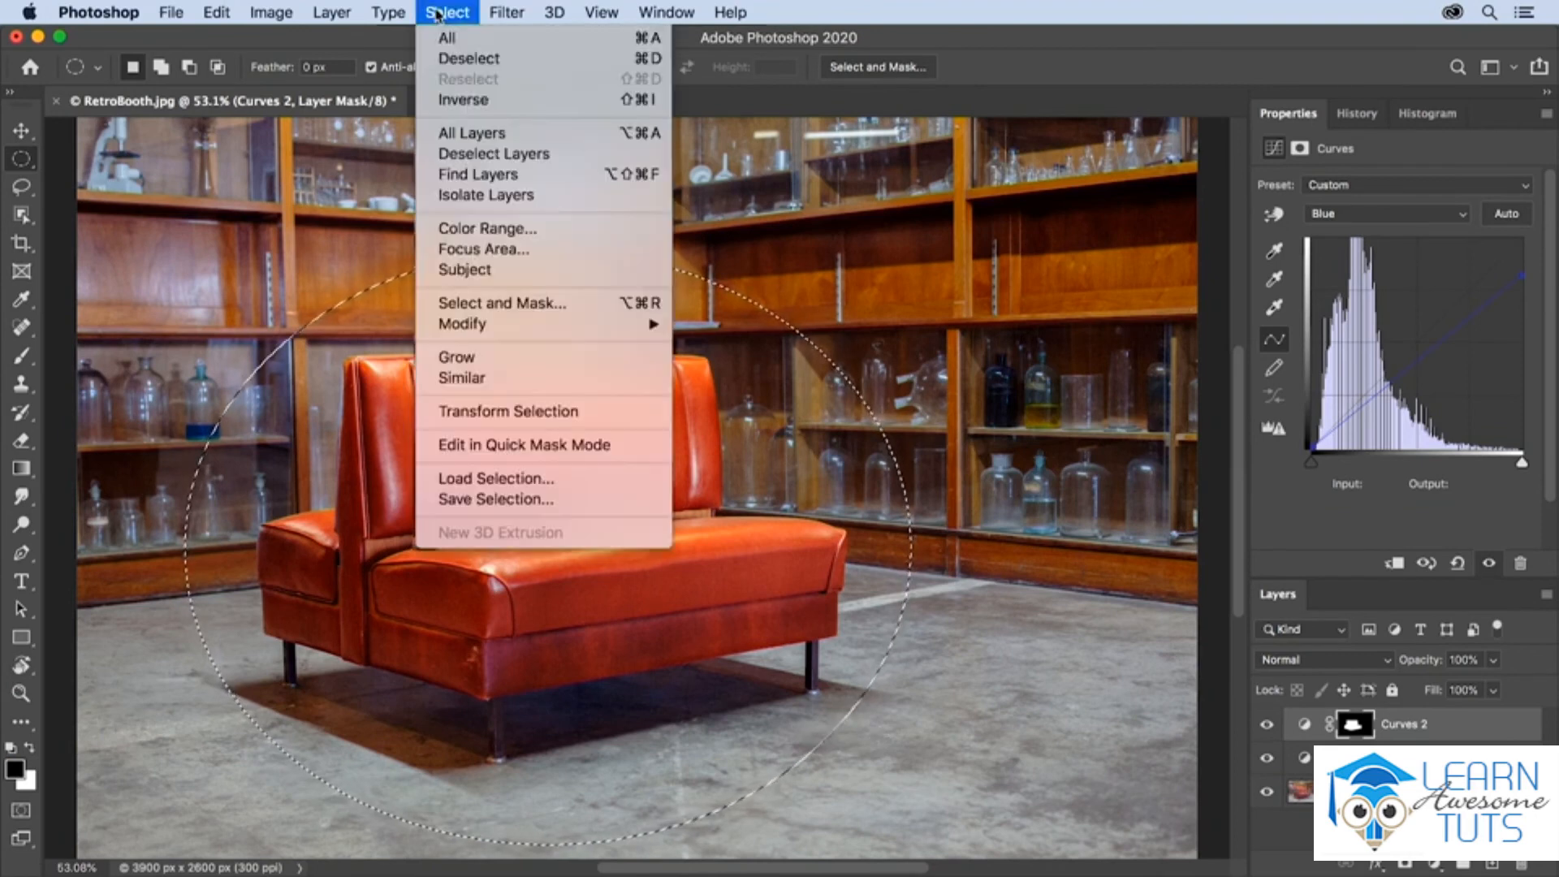
left_click(459, 99)
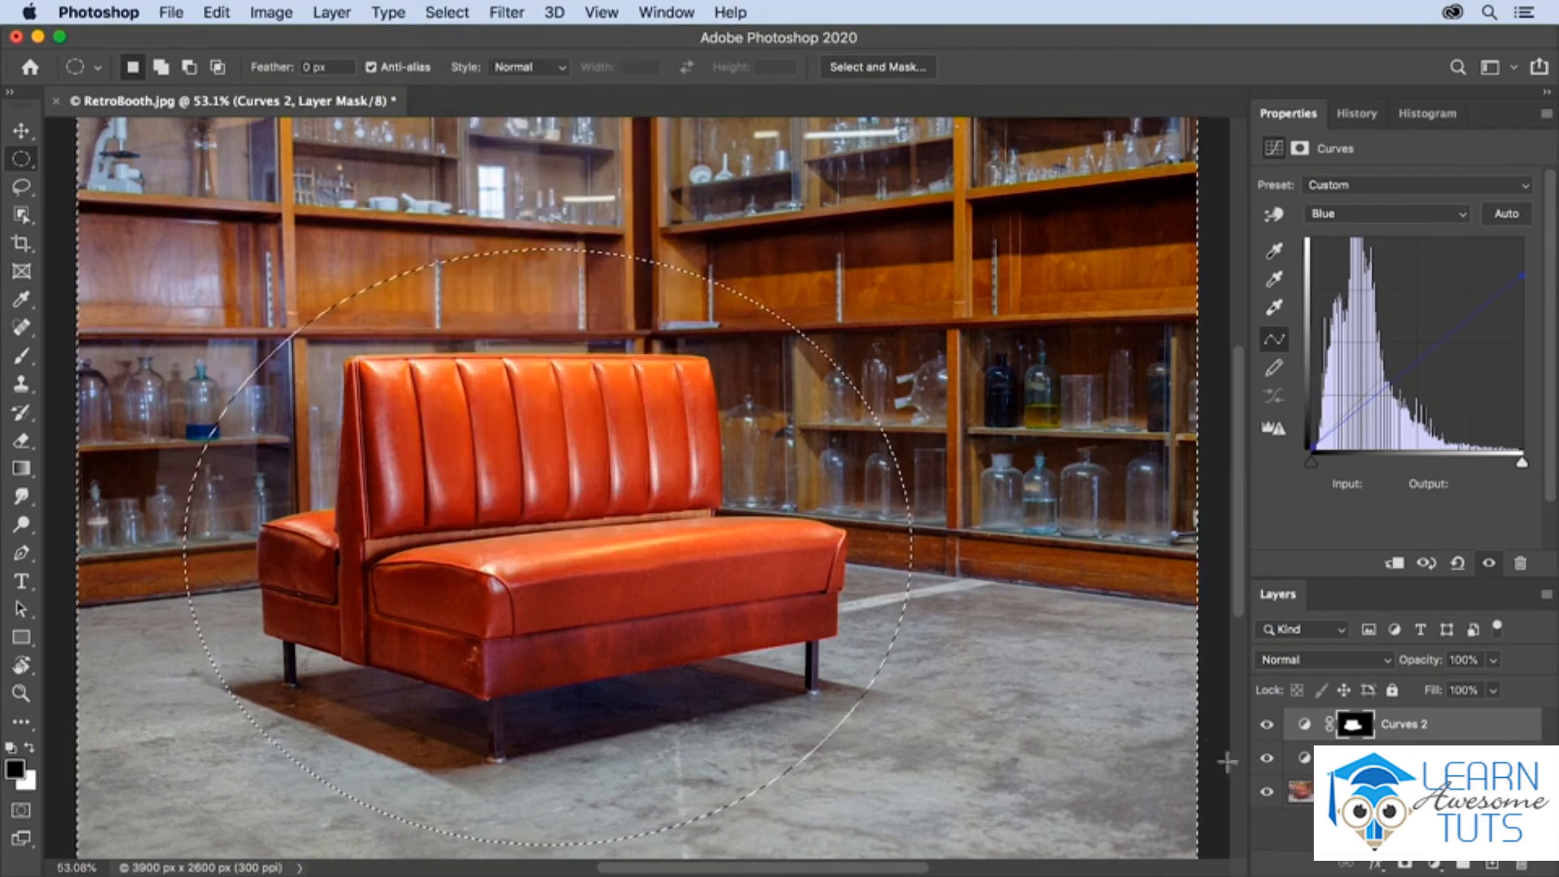
- Add a Curves adjustment layer masked to the booth's surroundings and darken them with a midtone point at input 119, output 78
left_click(1436, 866)
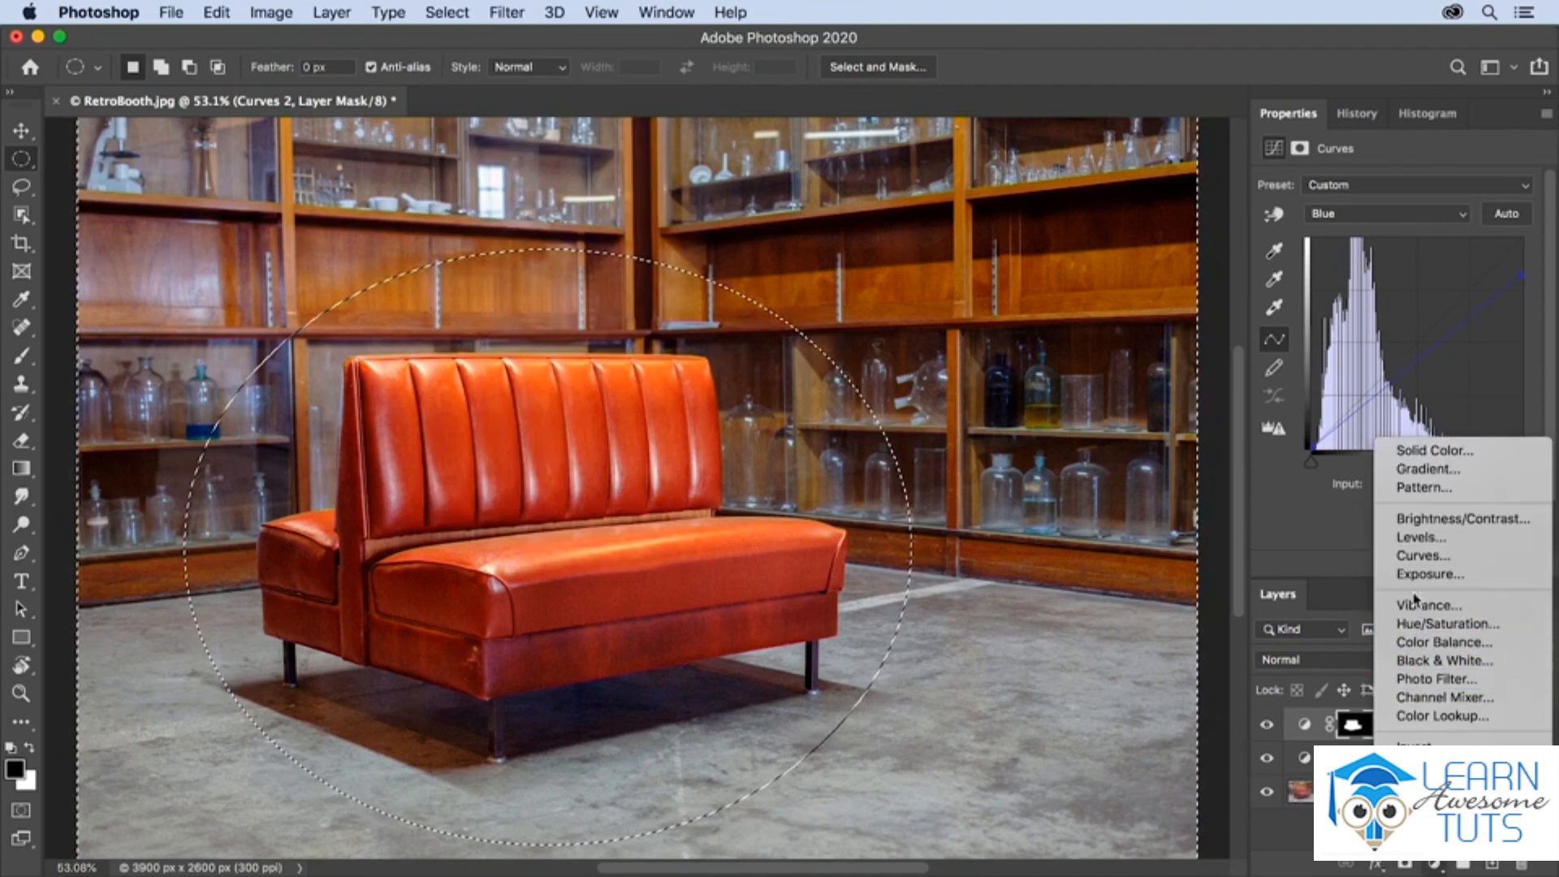
left_click(1412, 556)
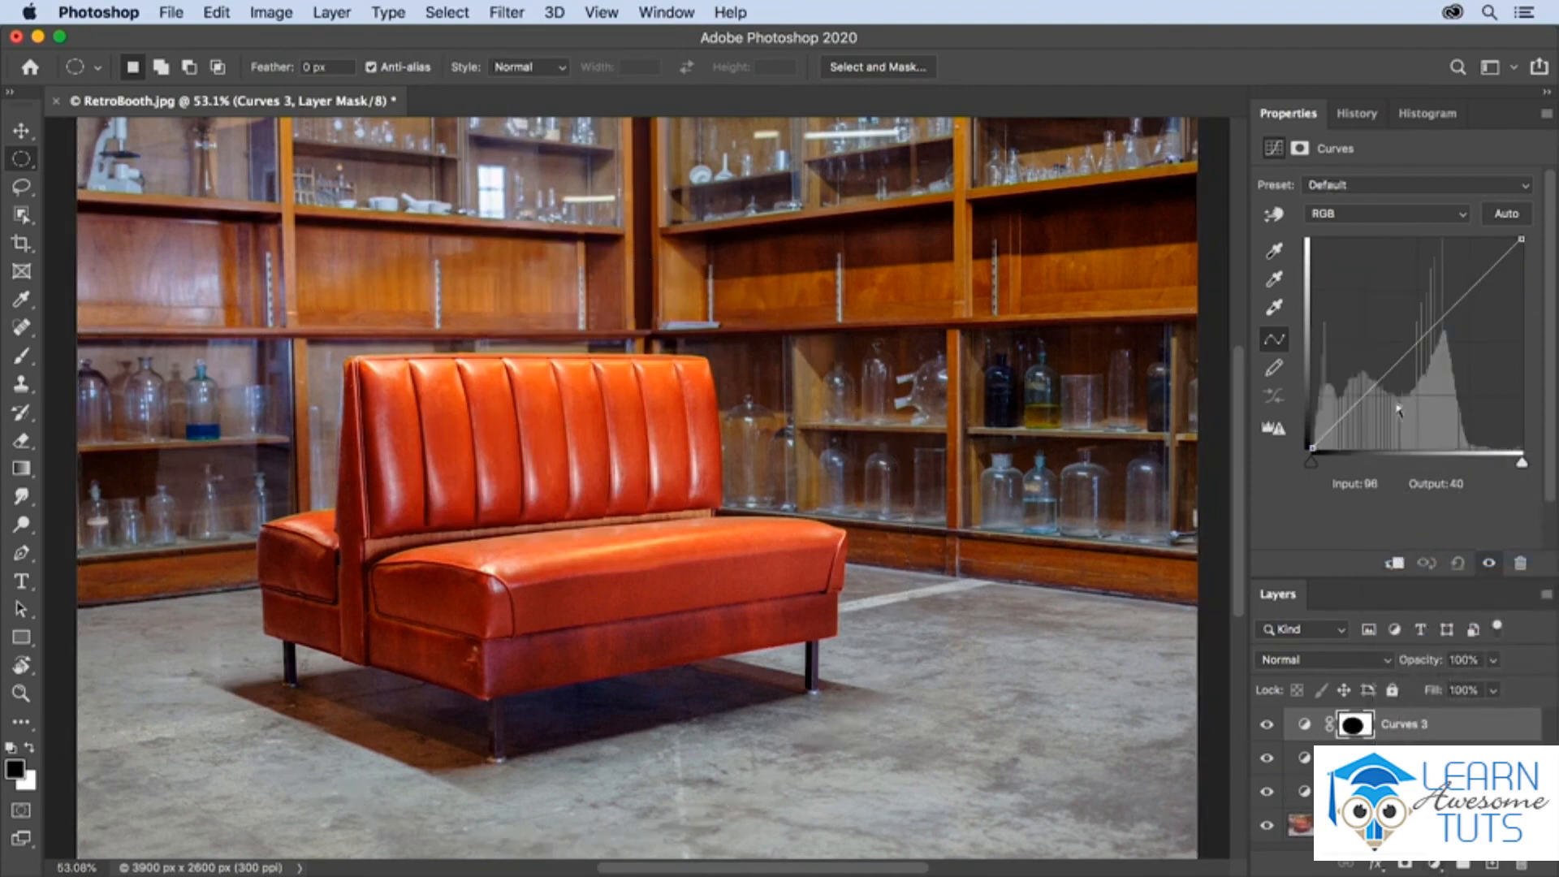
left_click_drag(1408, 354, 1410, 384)
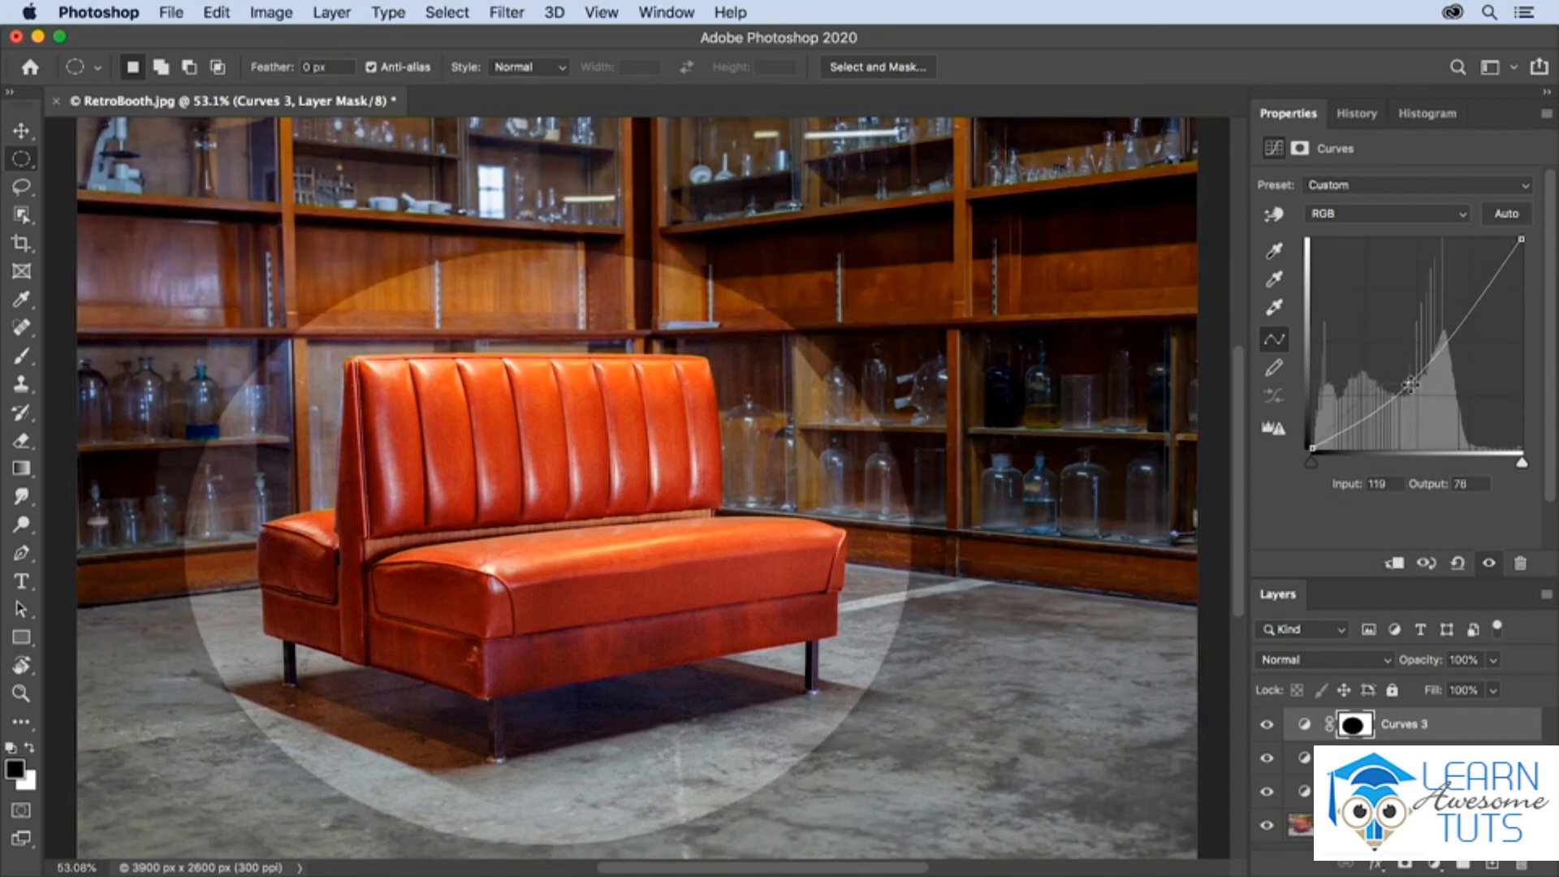
- Soften the vignette mask's edge with a feather of 234.4 px
left_click(1300, 149)
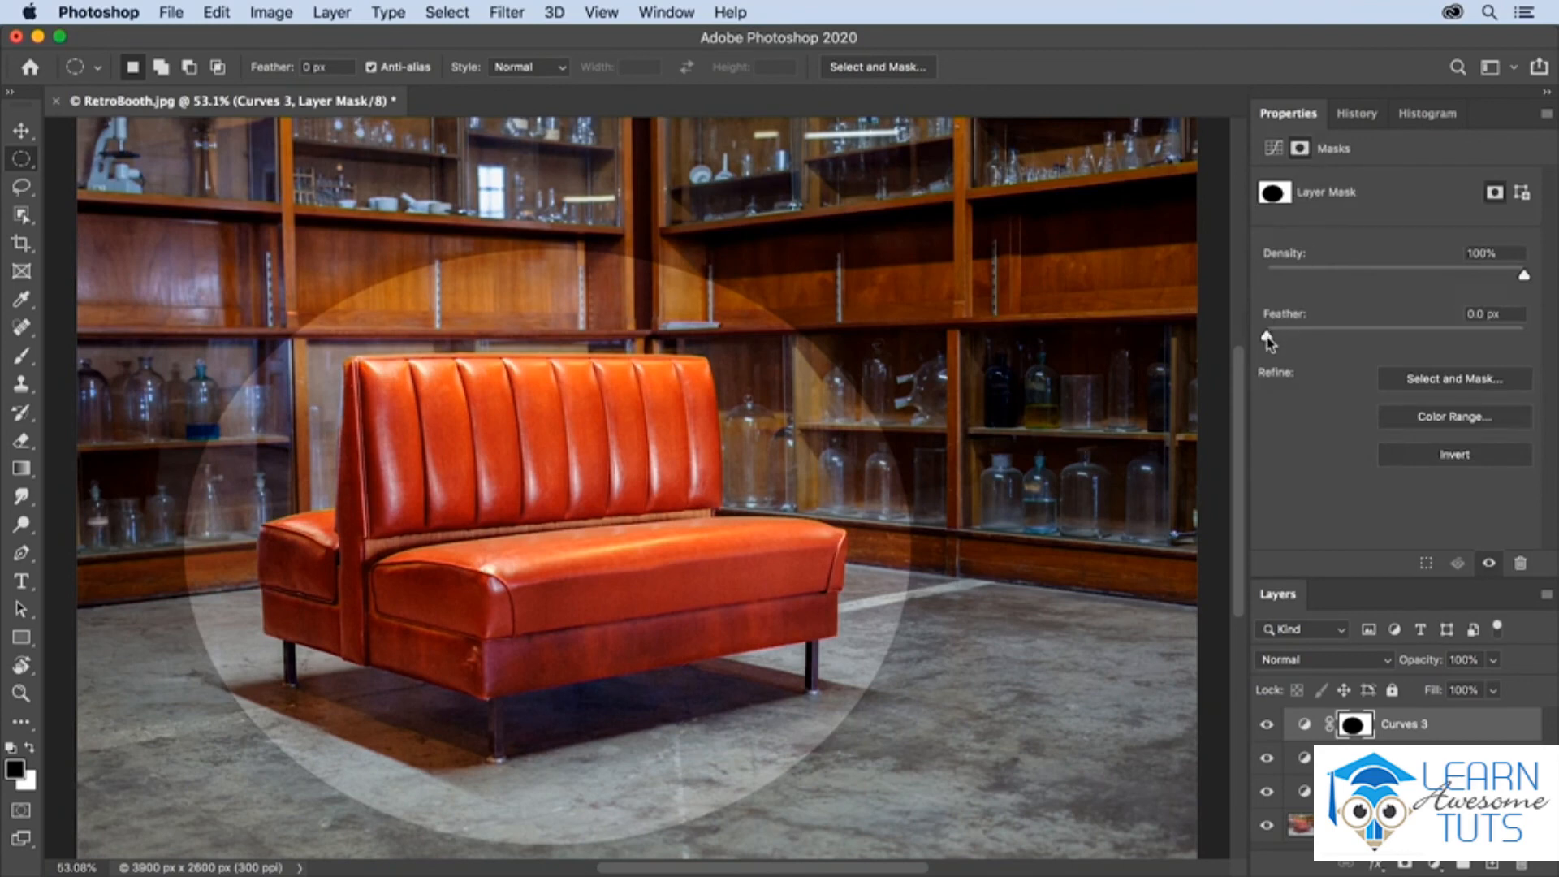
left_click_drag(1269, 340, 1481, 339)
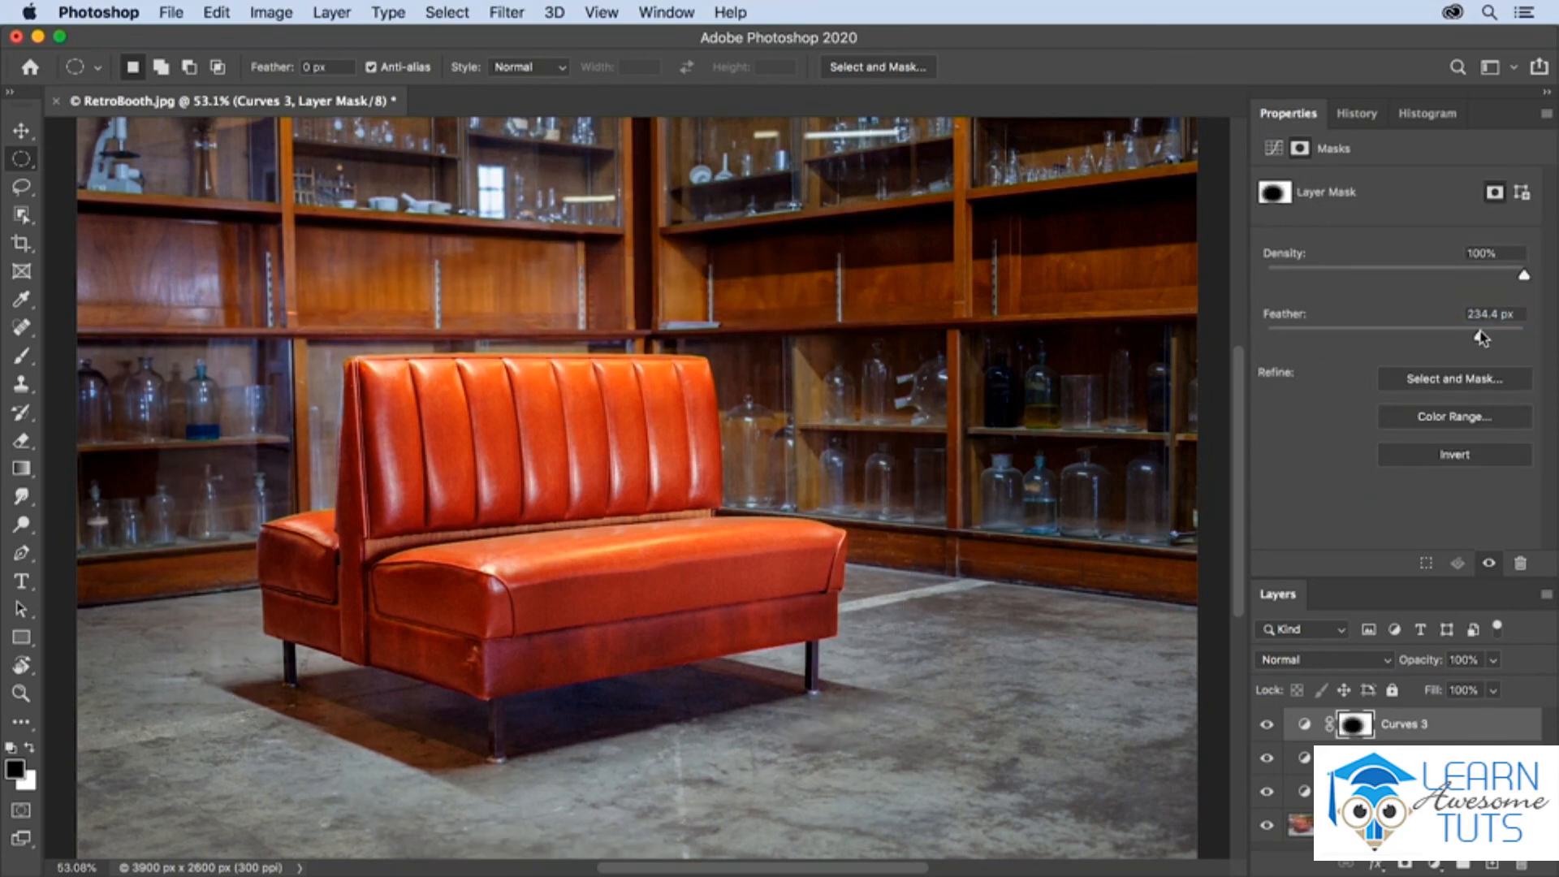
- Compare the original photo with the adjusted version by toggling the visibility of all the Curves layers
left_click(1267, 827, "alt")
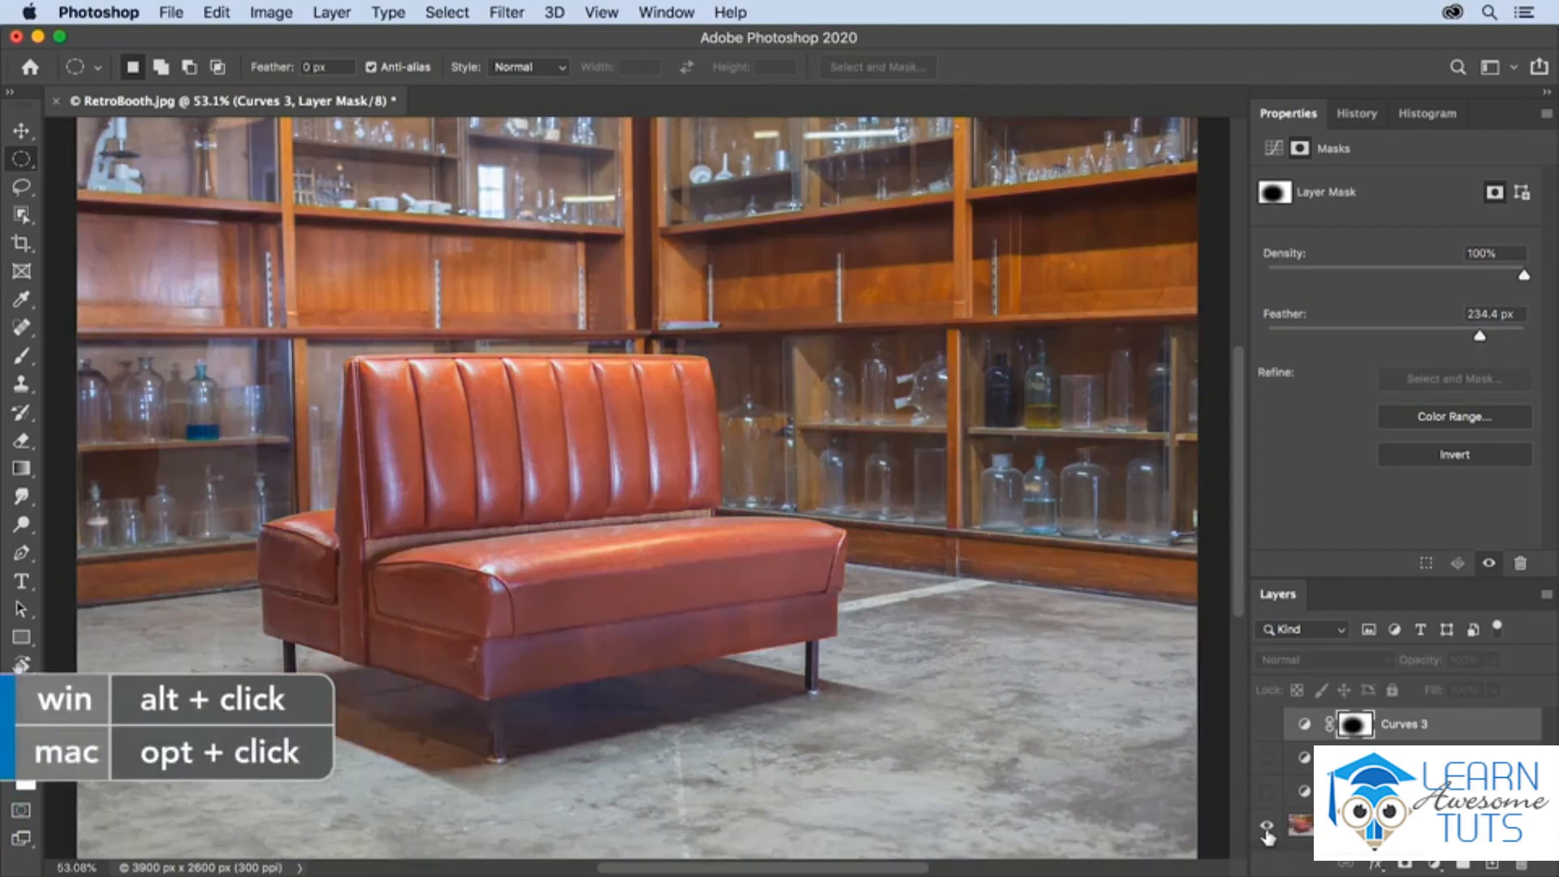
left_click(1267, 827, "alt")
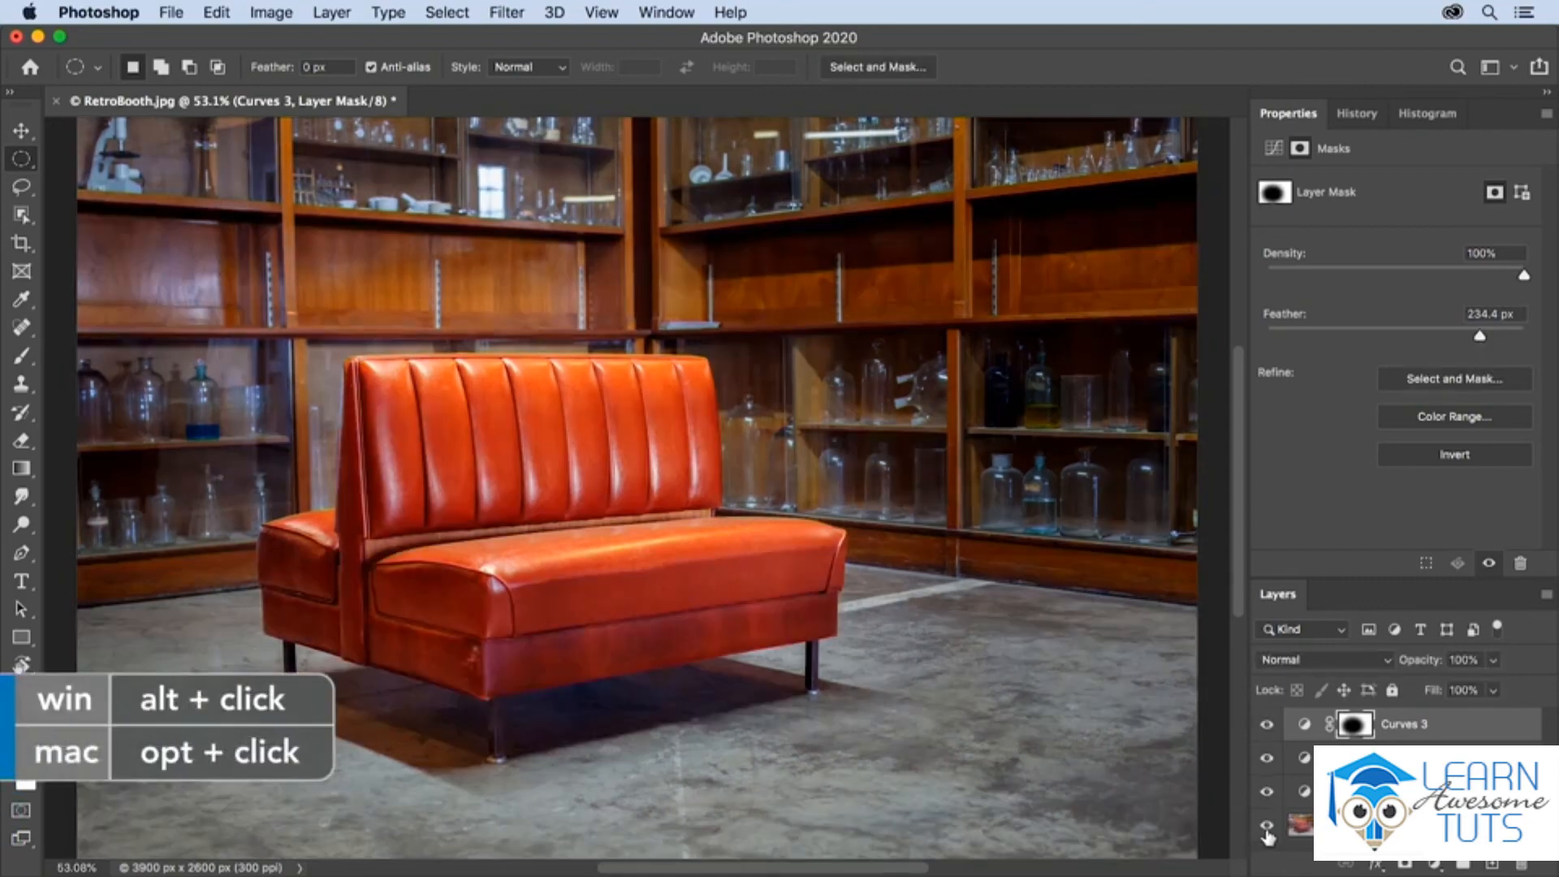
left_click(1267, 828, "alt")
left_click(1267, 828, "alt")
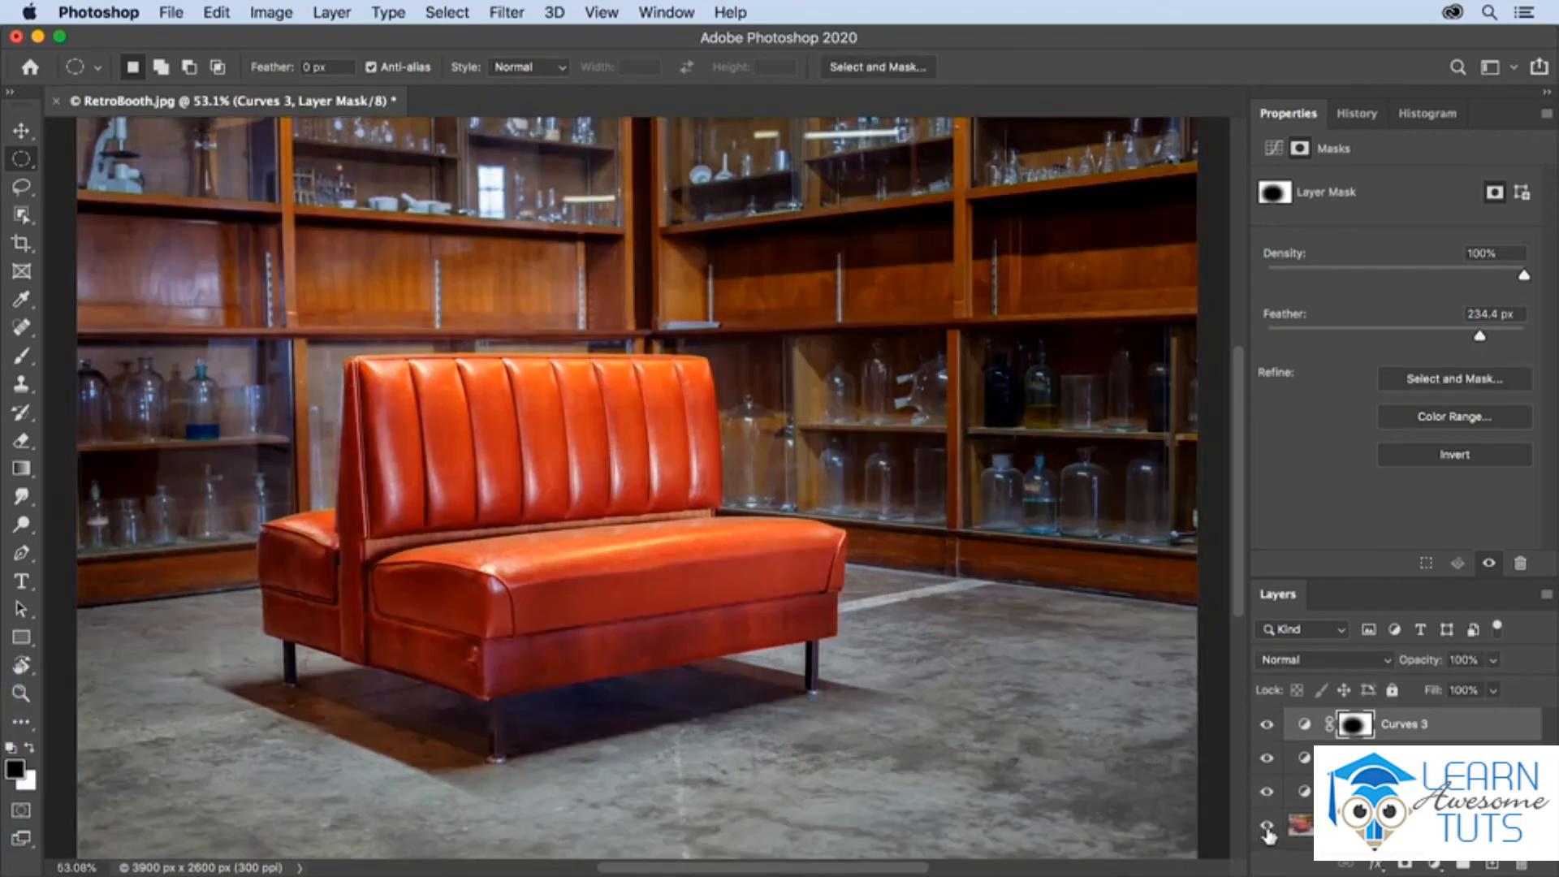
- Increase the vignette mask's feather to 850.6 px and lighten its curve's midtone point to input 116, output 100
left_click_drag(1480, 335, 1517, 340)
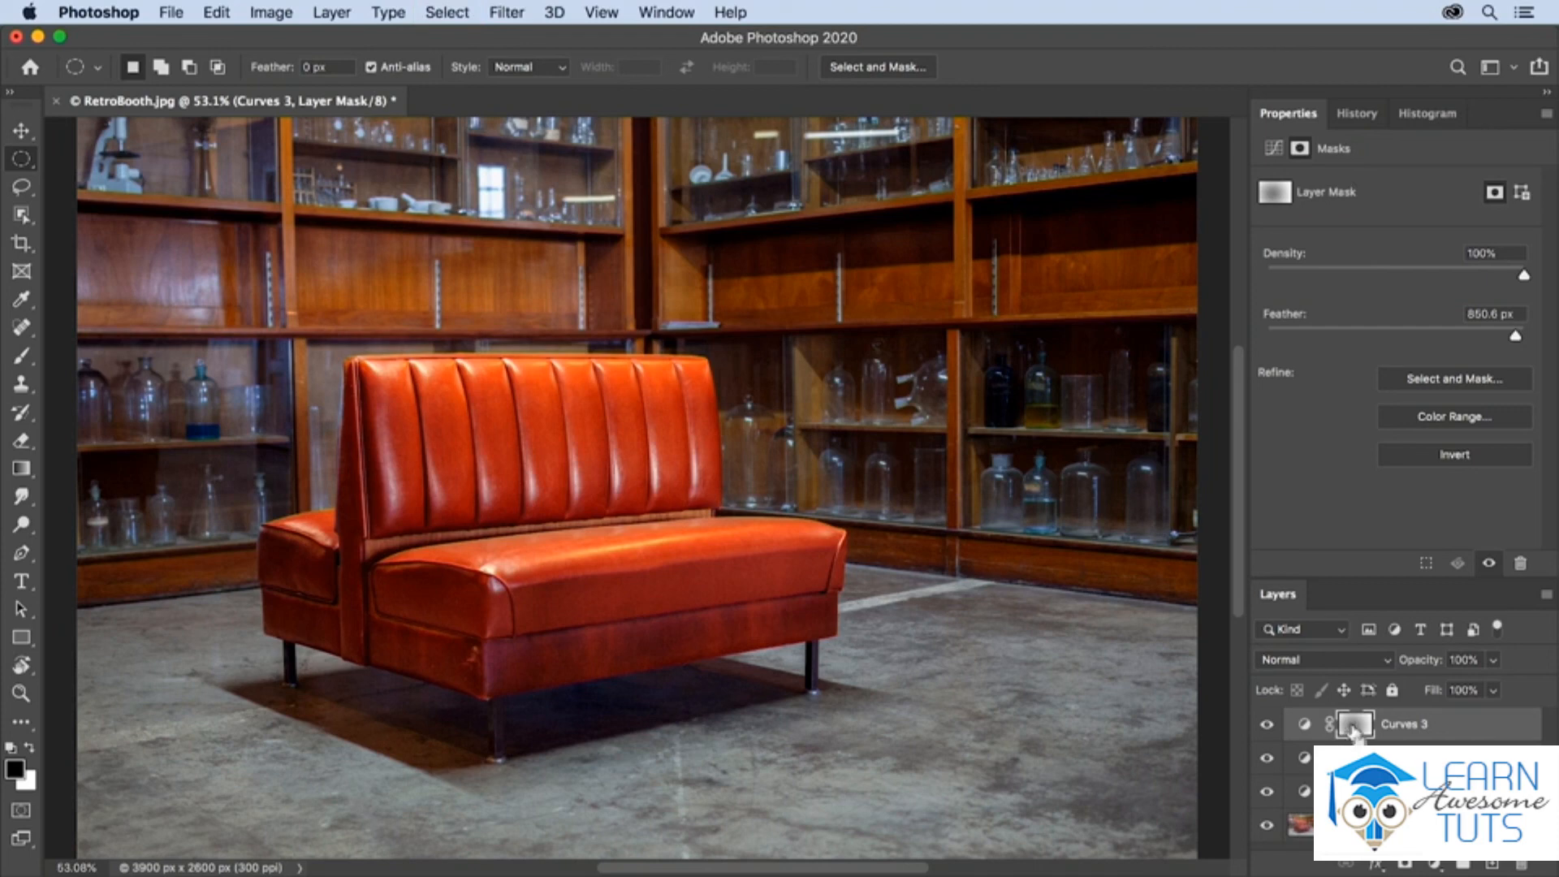
left_click(1275, 148)
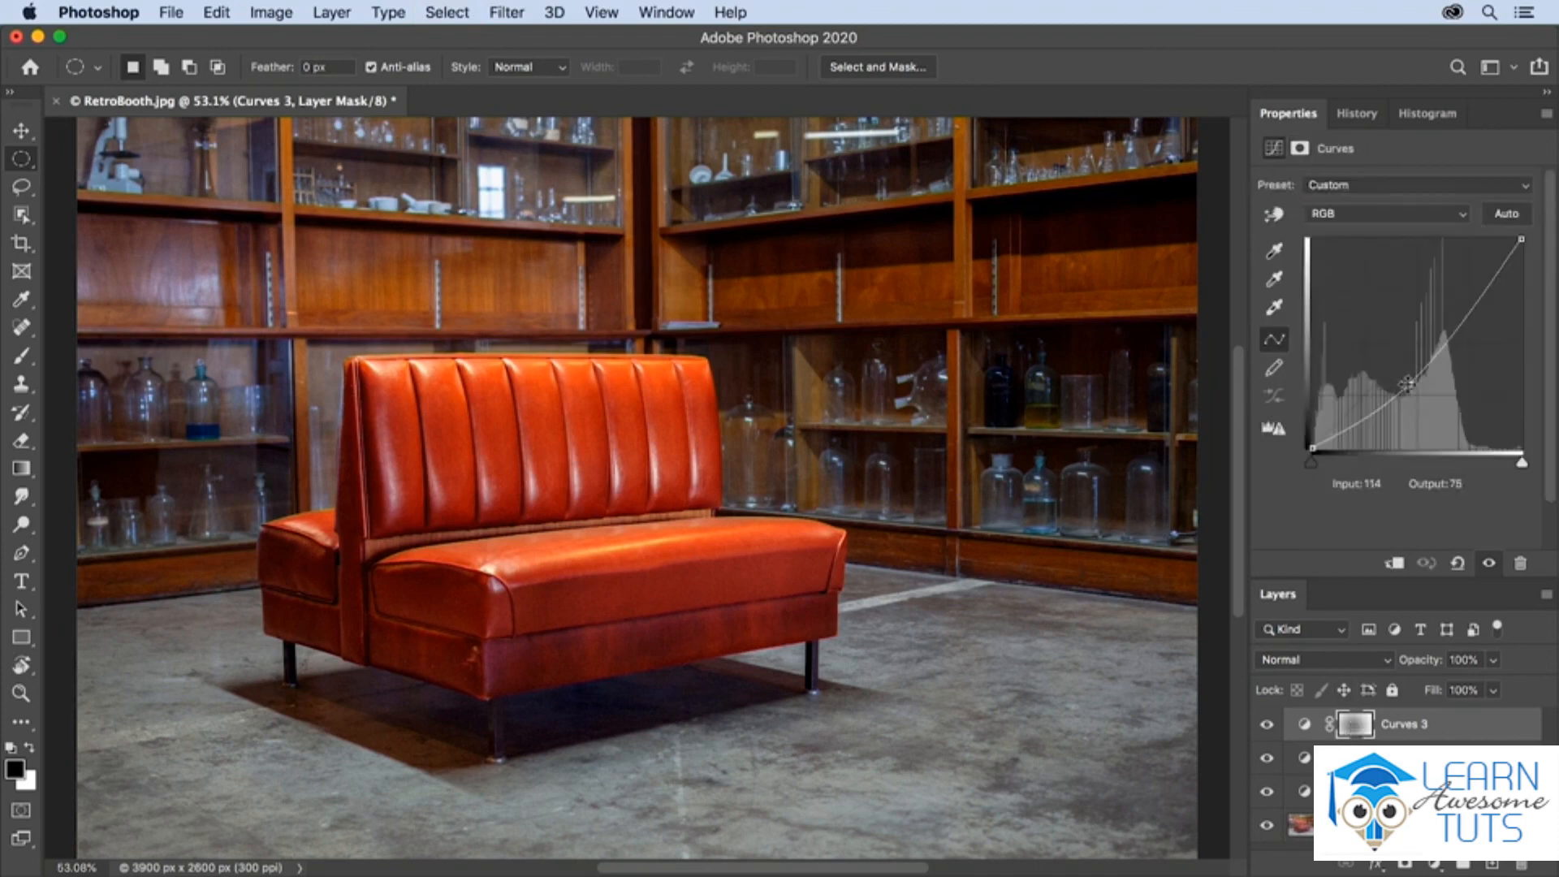
left_click_drag(1407, 383, 1408, 365)
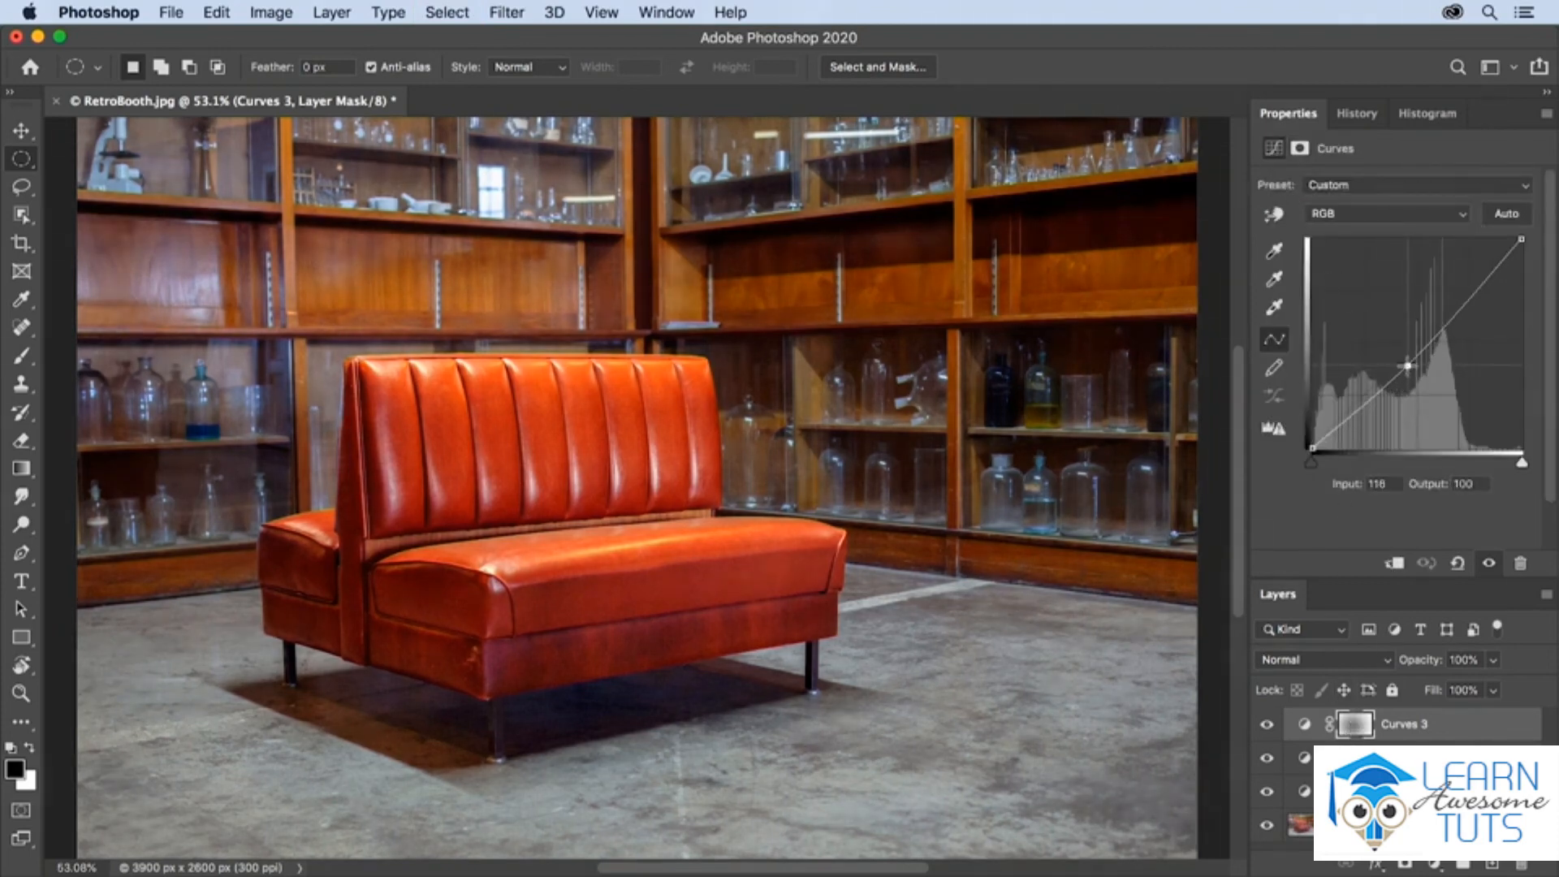